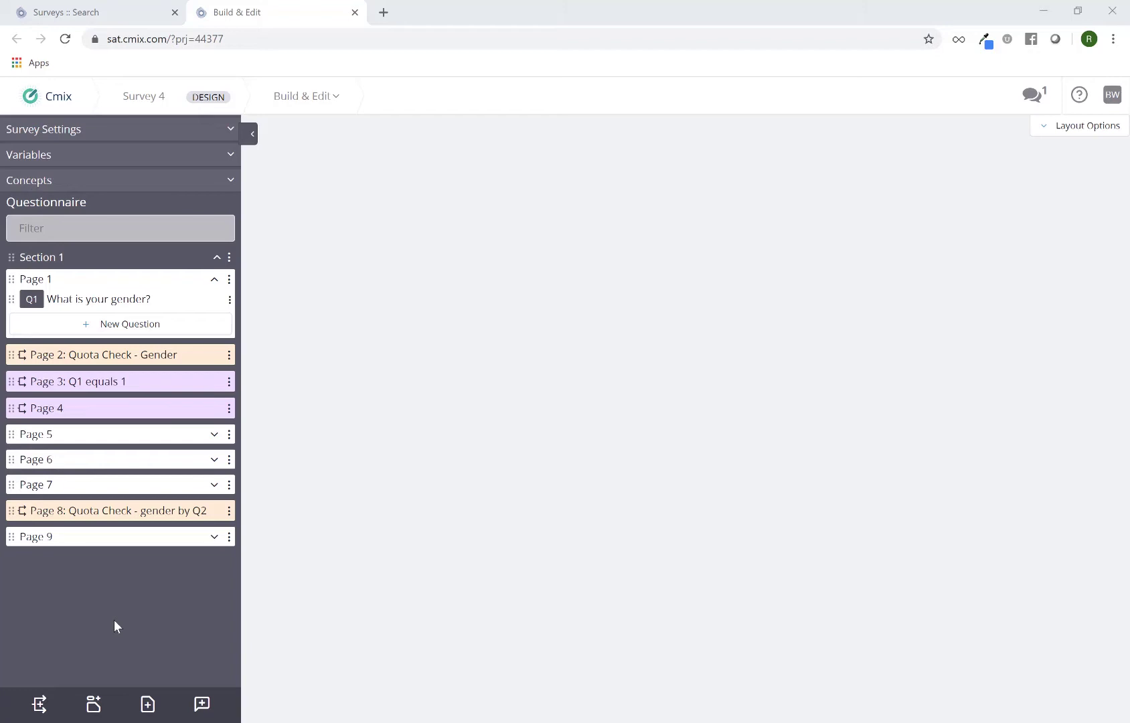
Step: Expand Survey Settings to list Manage Survey, Theme, File Upload, Quotas and Lookups
{"action": "left_click", "coordinate": [101, 130]}
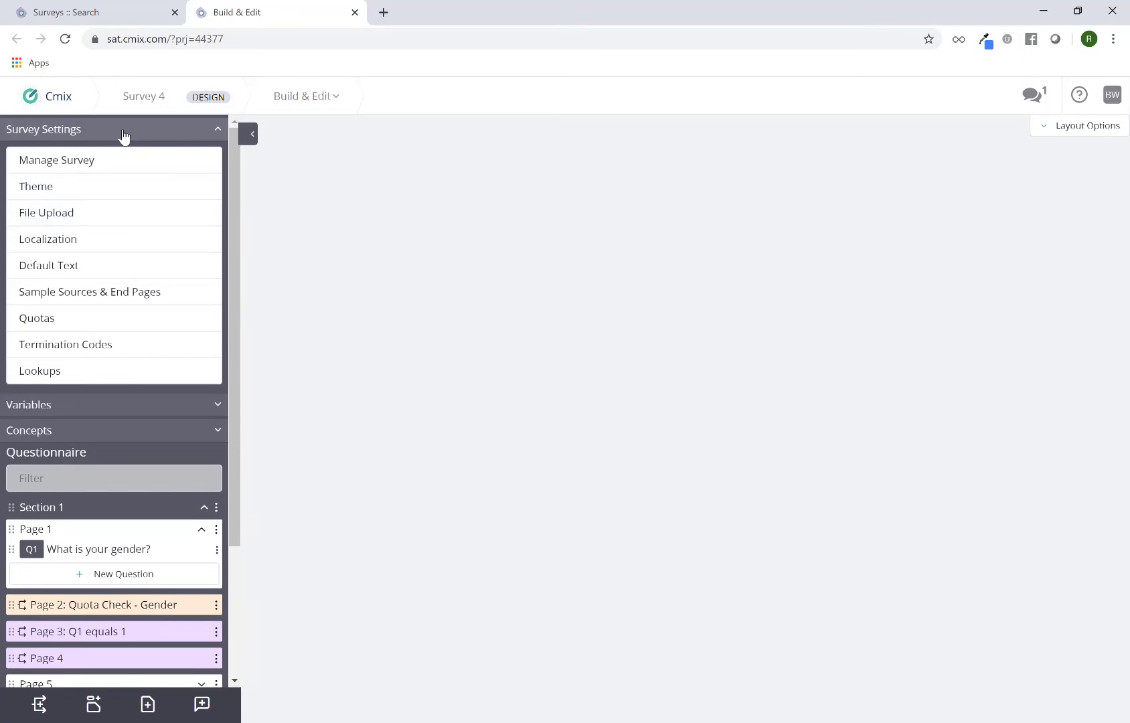
Step: Open Manage Survey for Survey 4 and place the cursor in the Survey Name field
{"action": "left_click", "coordinate": [110, 168]}
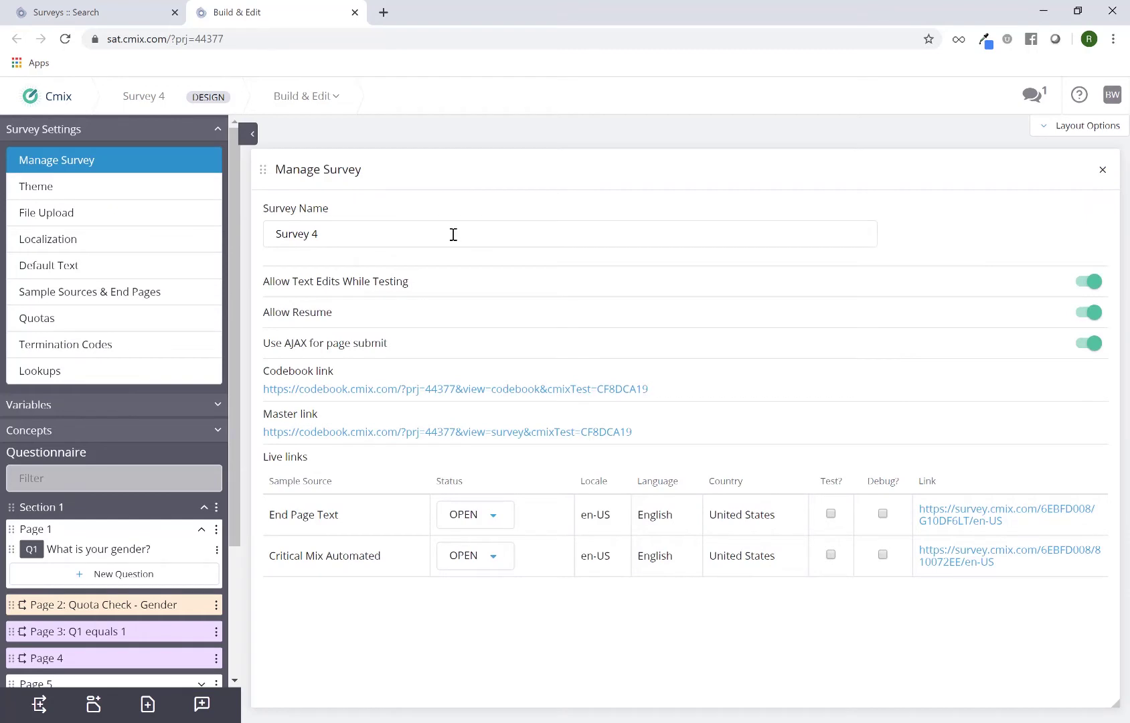
{"action": "left_click", "coordinate": [454, 234]}
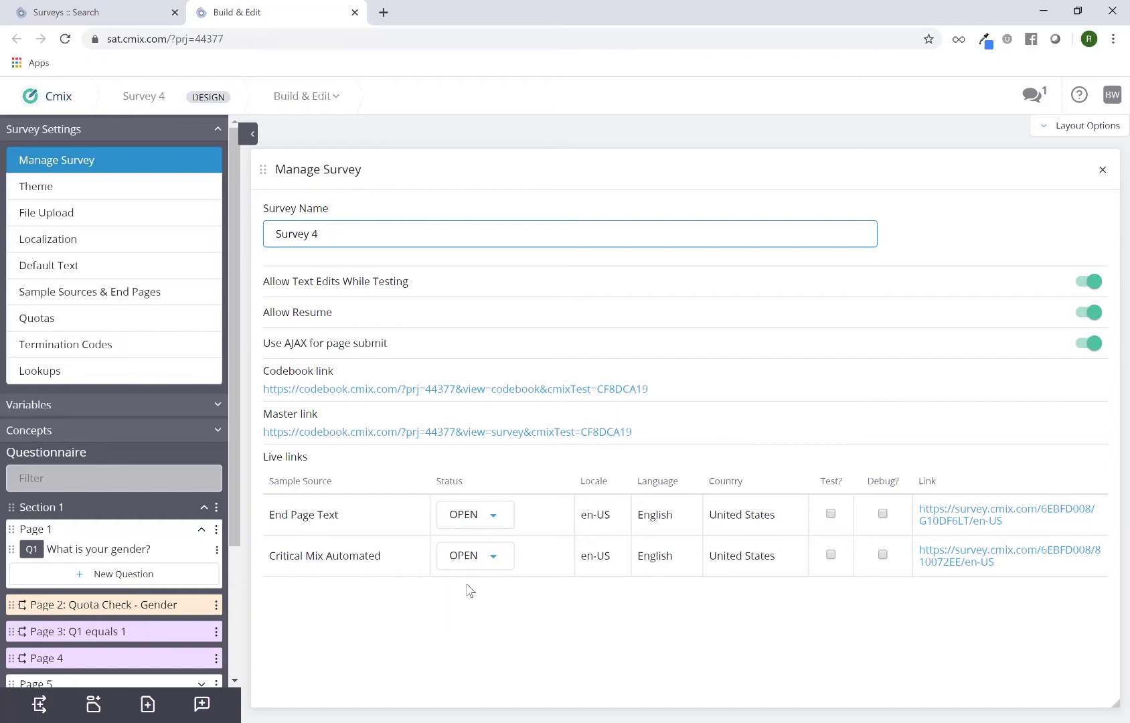
Step: Browse the Survey Theme library, then open File Uploads showing no survey or client files
{"action": "left_click", "coordinate": [153, 191]}
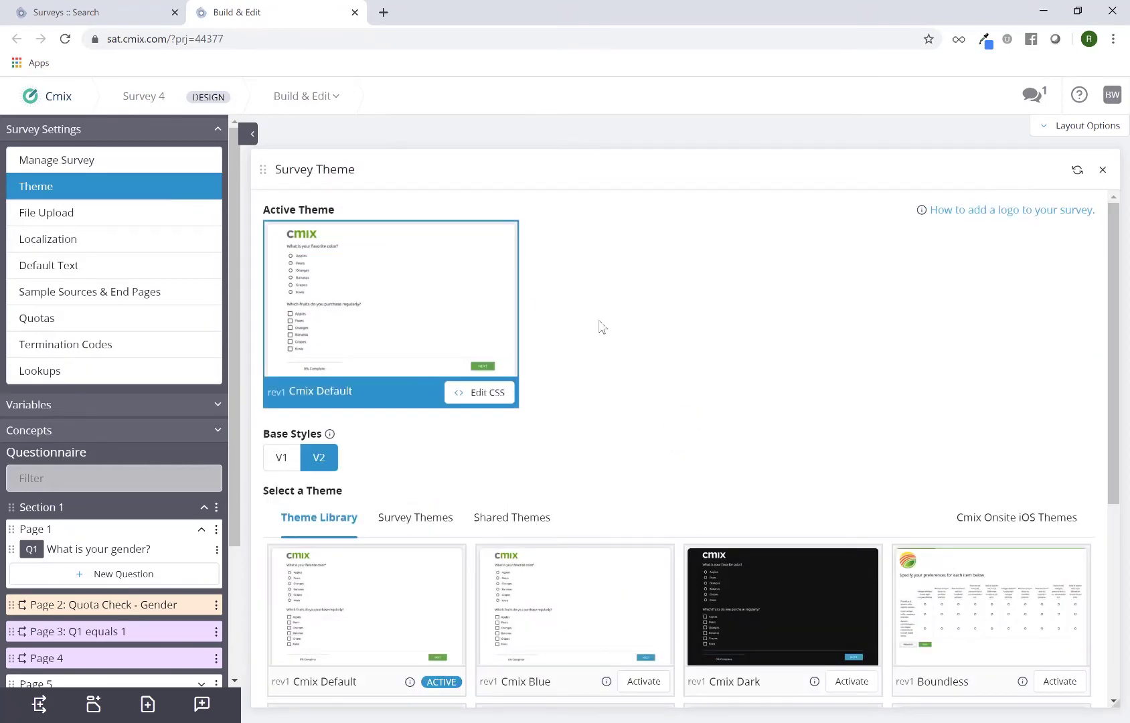
{"action": "scroll", "coordinate": [603, 327], "scroll_direction": "down", "scroll_amount": 3}
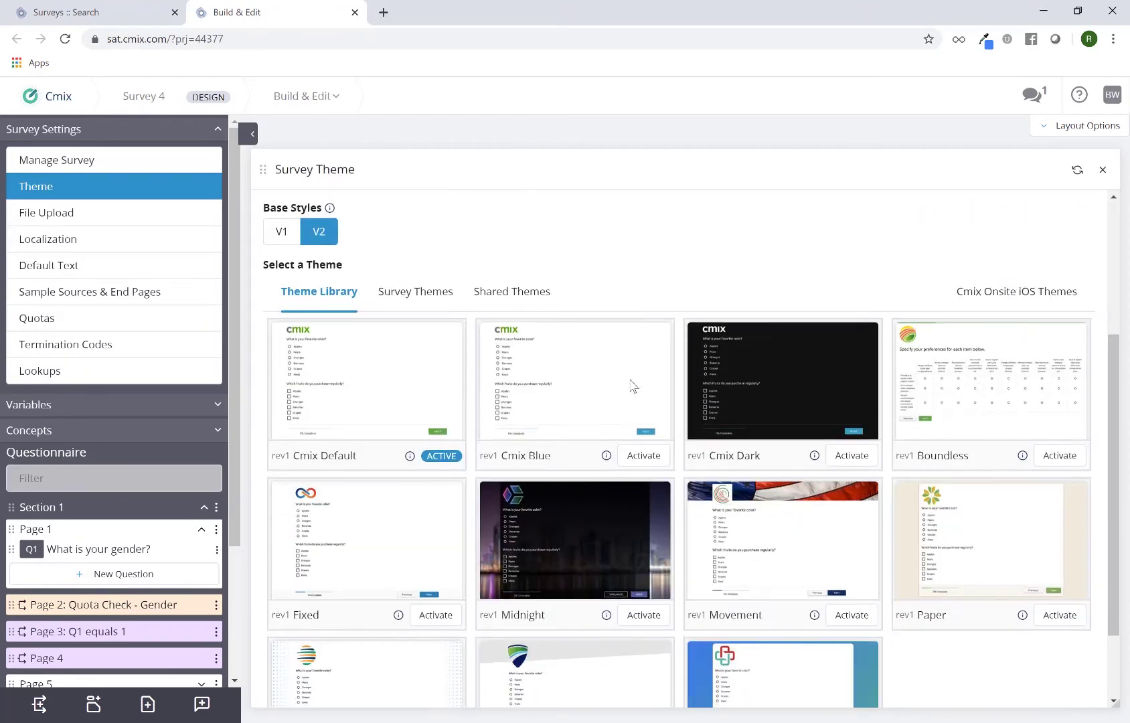
{"action": "scroll", "coordinate": [631, 387], "scroll_direction": "up", "scroll_amount": 3}
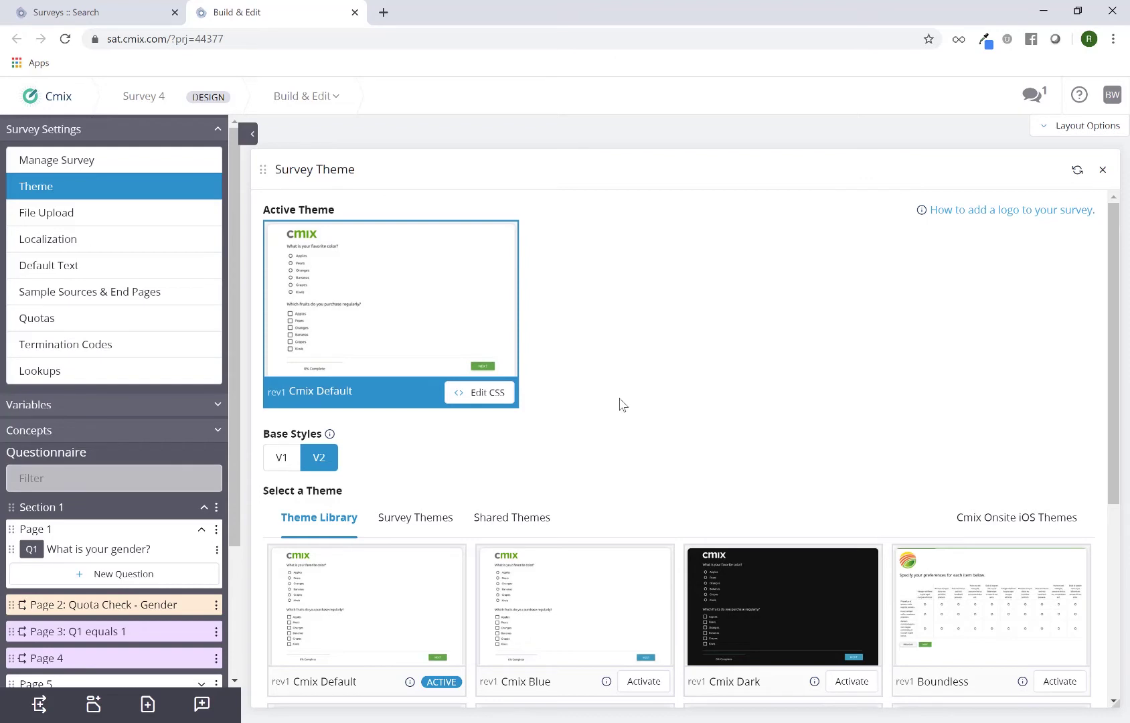
{"action": "left_click", "coordinate": [155, 219]}
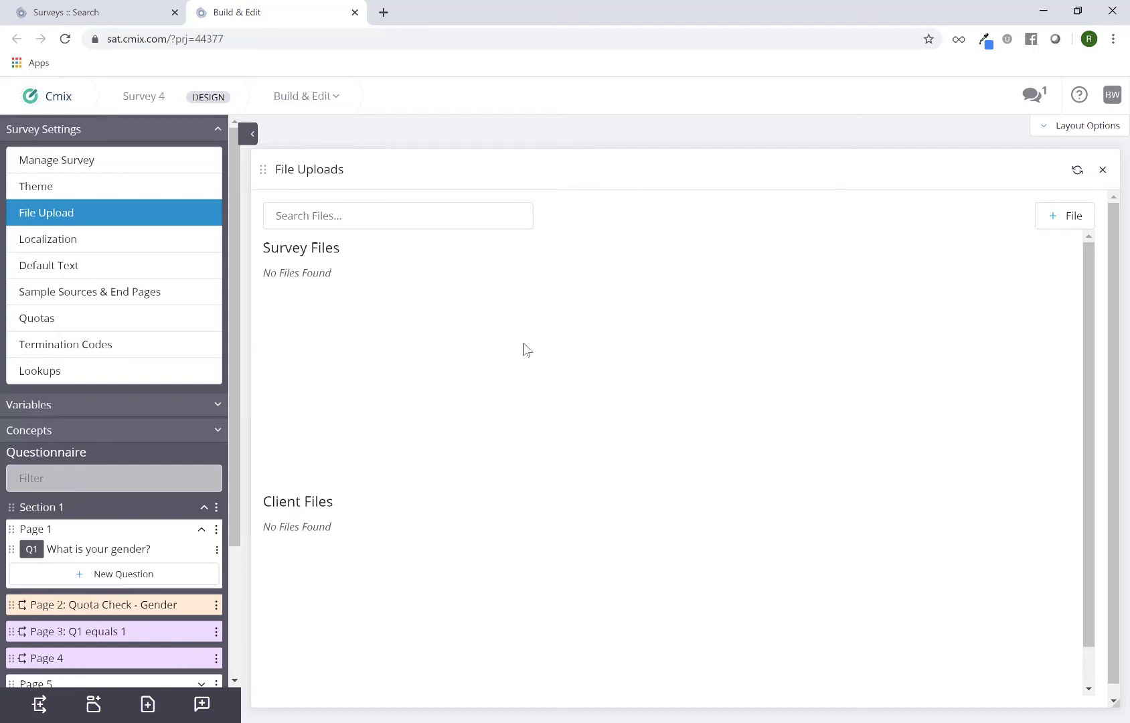
Step: Open Localization to show the default English (en), United States (US) locale
{"action": "left_click", "coordinate": [129, 245]}
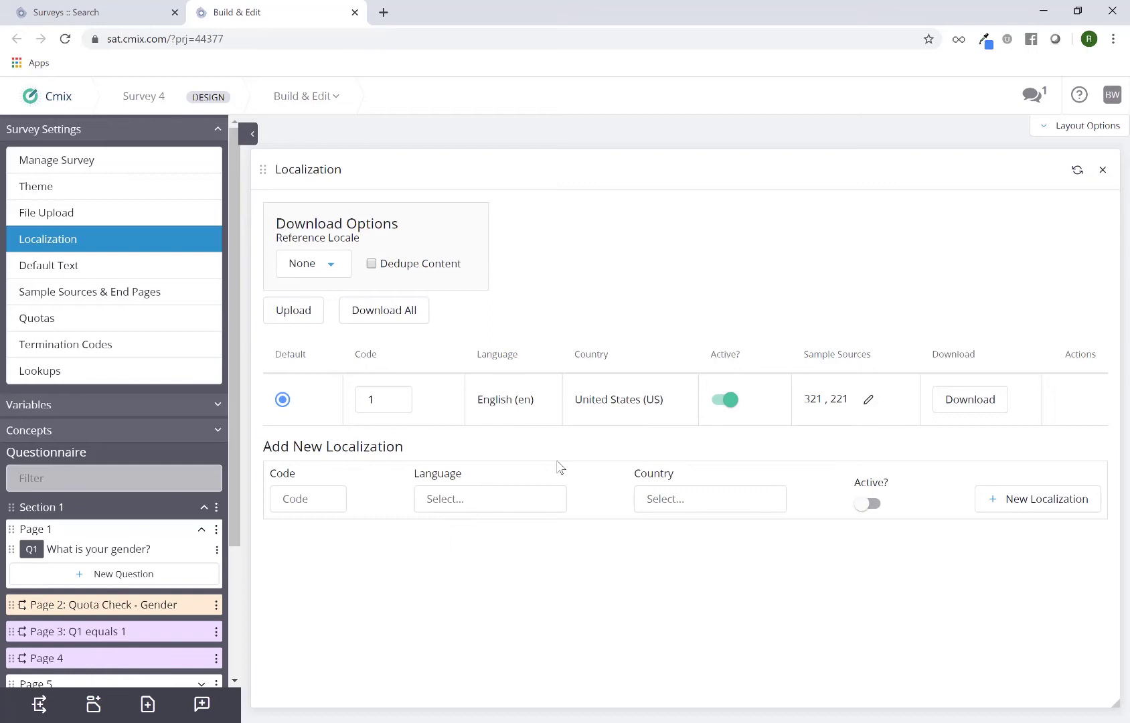
Step: Review the Default Text settings, then open Sample Sources & End Pages listing sources 321 and 221
{"action": "left_click", "coordinate": [125, 275]}
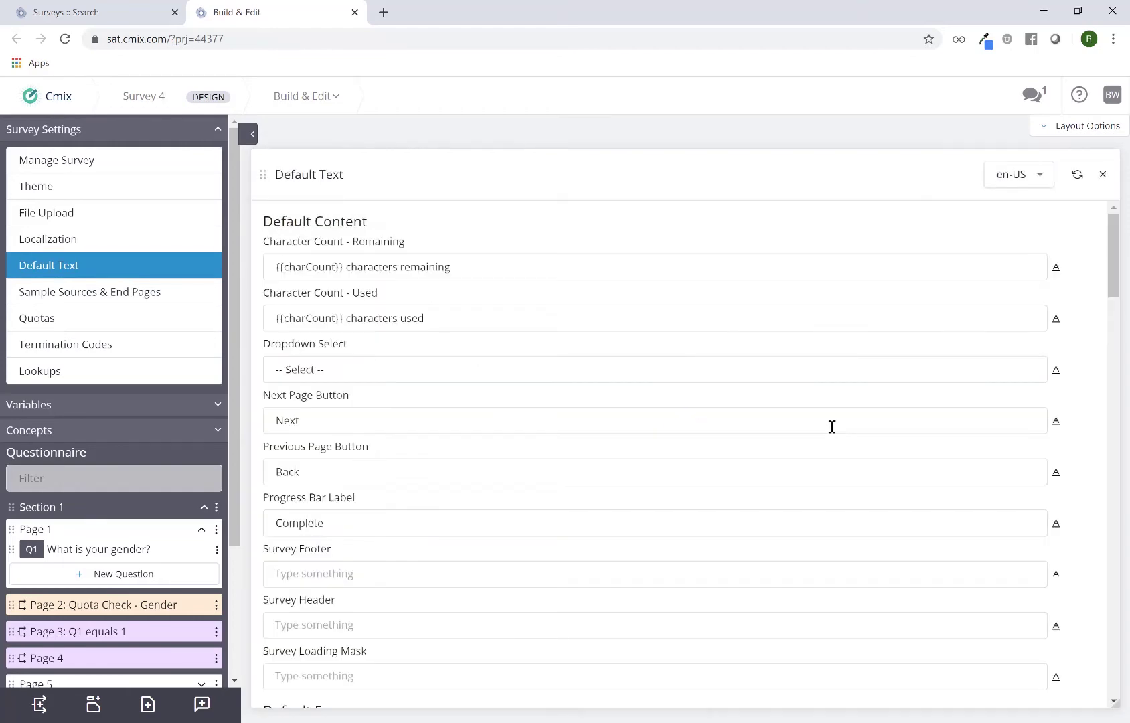
{"action": "scroll", "coordinate": [781, 435], "scroll_direction": "down", "scroll_amount": 20}
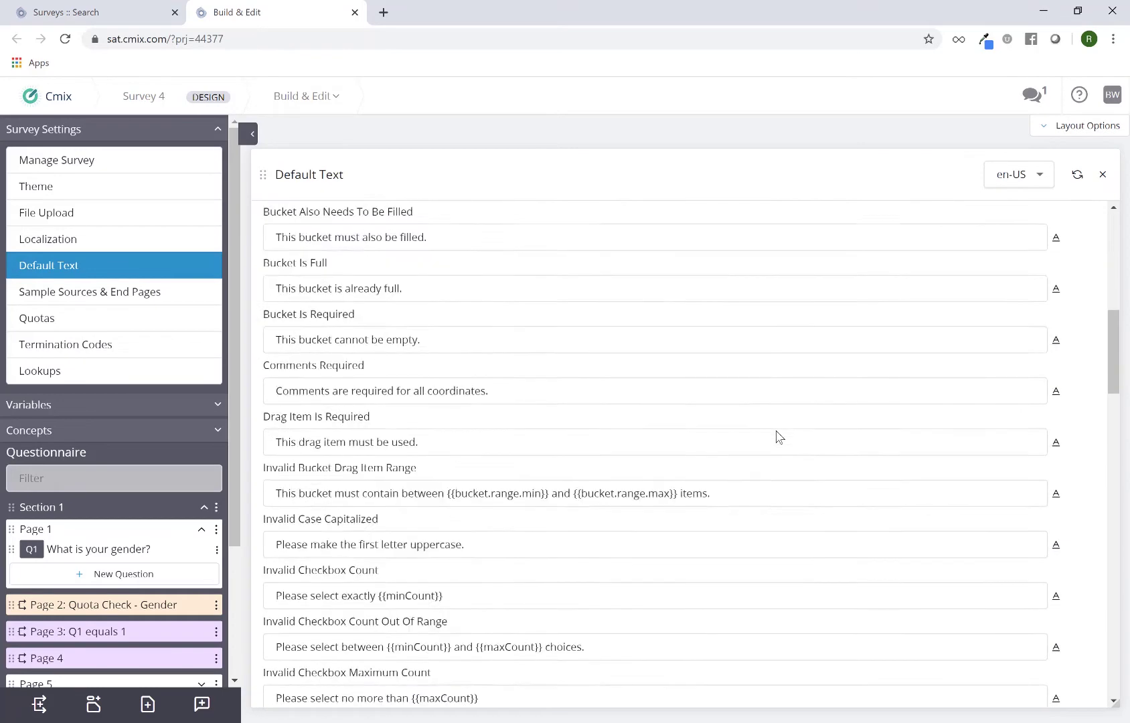
{"action": "scroll", "coordinate": [776, 433], "scroll_direction": "down", "scroll_amount": 15}
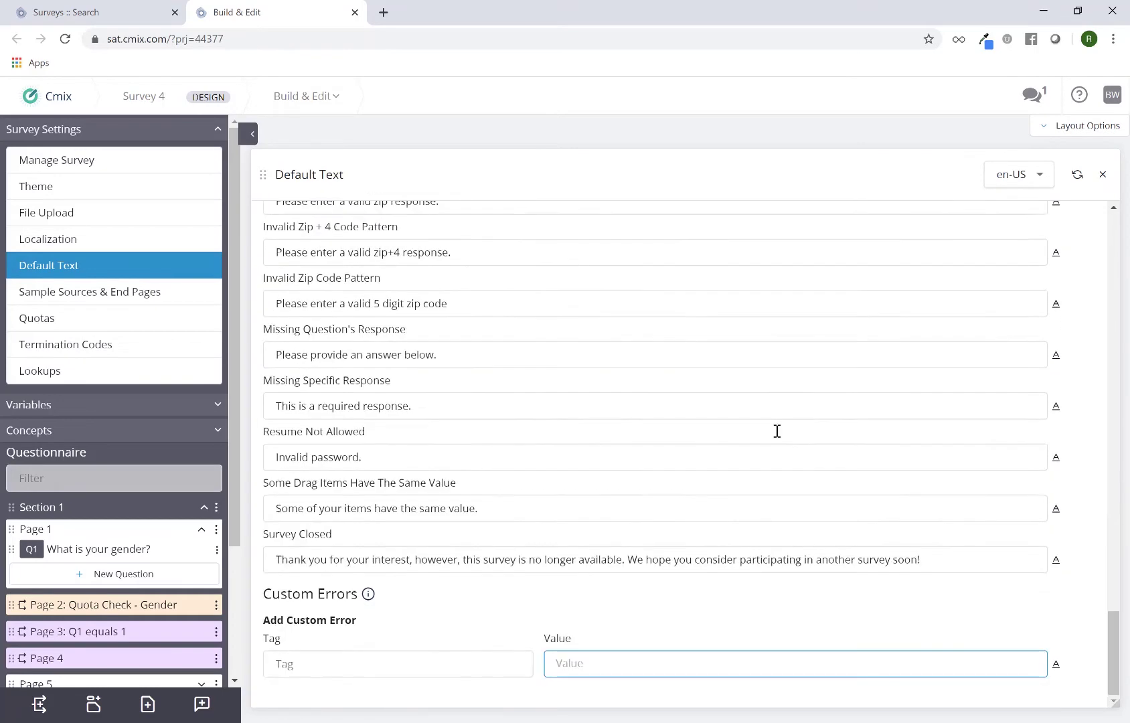
{"action": "scroll", "coordinate": [777, 434], "scroll_direction": "up", "scroll_amount": 8}
{"action": "left_click", "coordinate": [160, 300]}
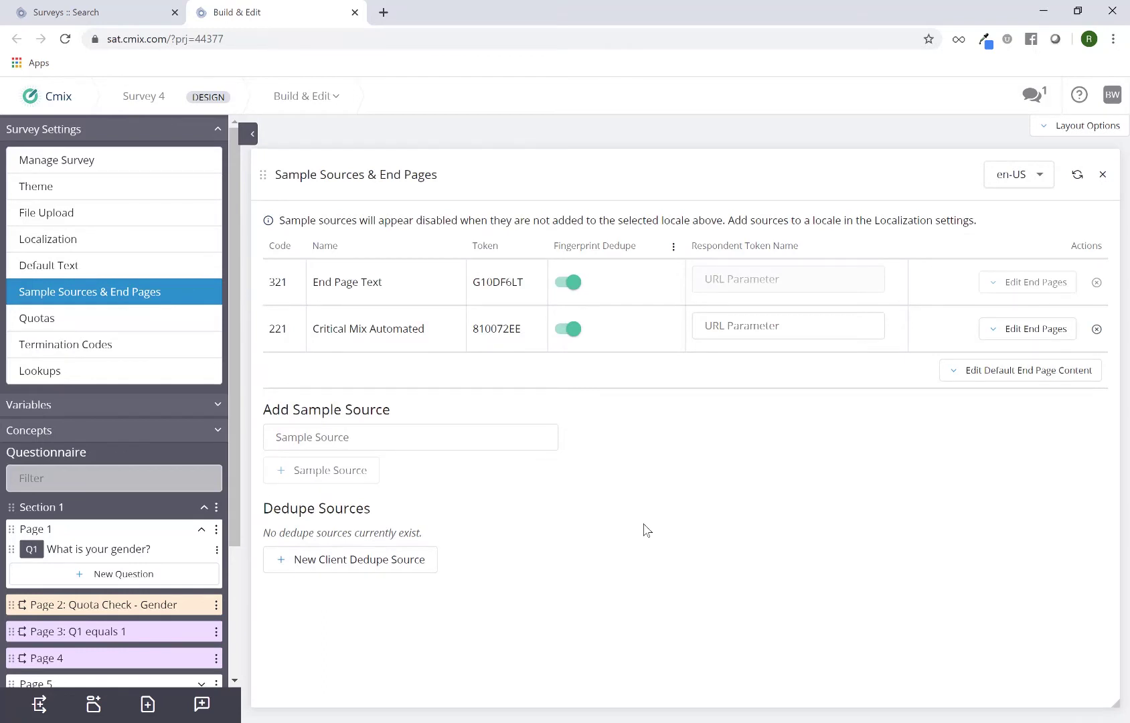
Step: Review the quota tables, then open Termination Codes listing FINGERPRINT, Q1-MALE and QUOTA codes
{"action": "left_click", "coordinate": [95, 320]}
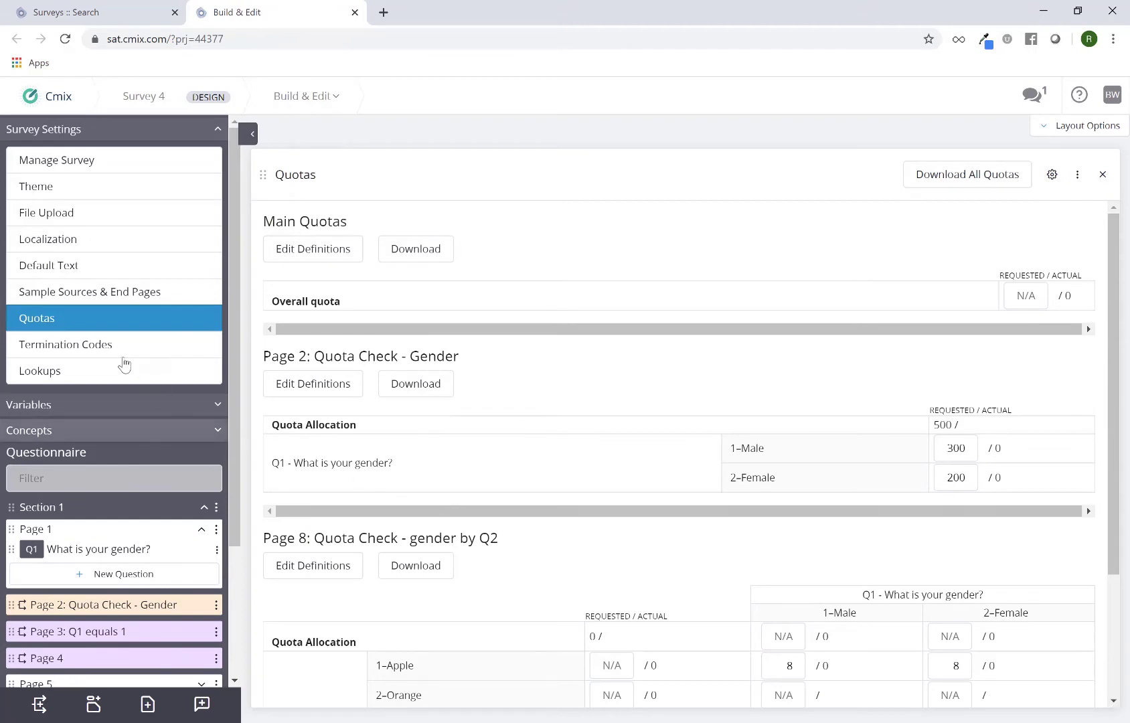
{"action": "left_click", "coordinate": [115, 348]}
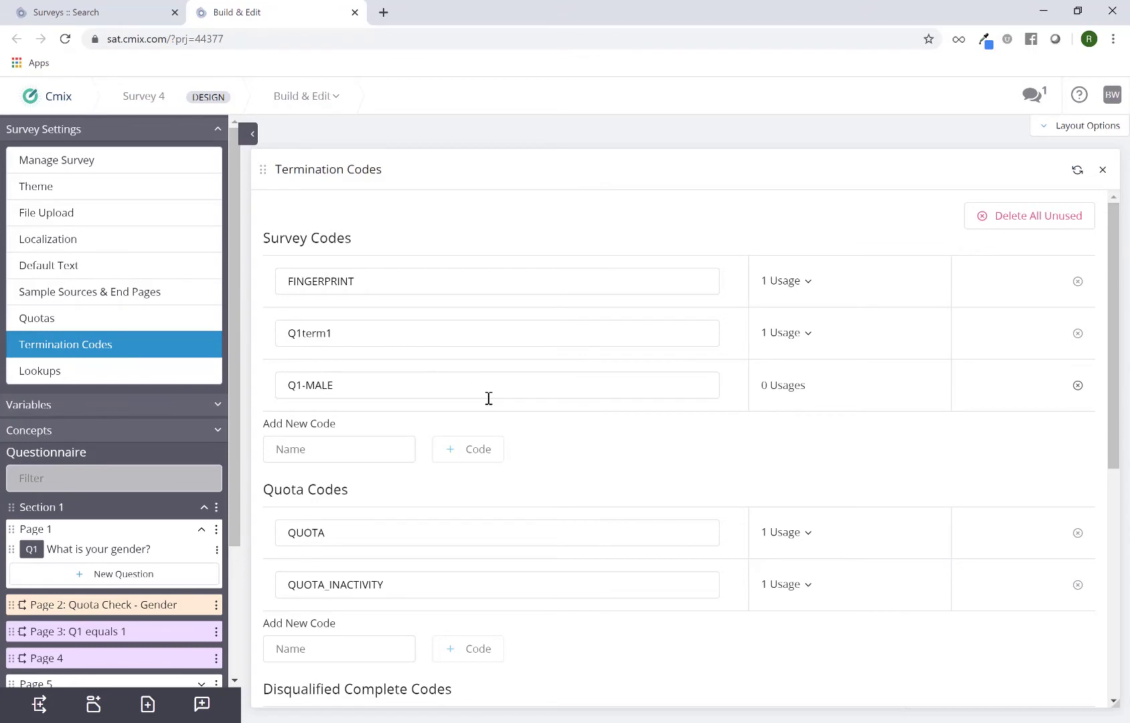
Step: Look over the termination codes, then open the empty Lookups panel with its Add New Lookup form
{"action": "scroll", "coordinate": [489, 402], "scroll_direction": "down", "scroll_amount": 6}
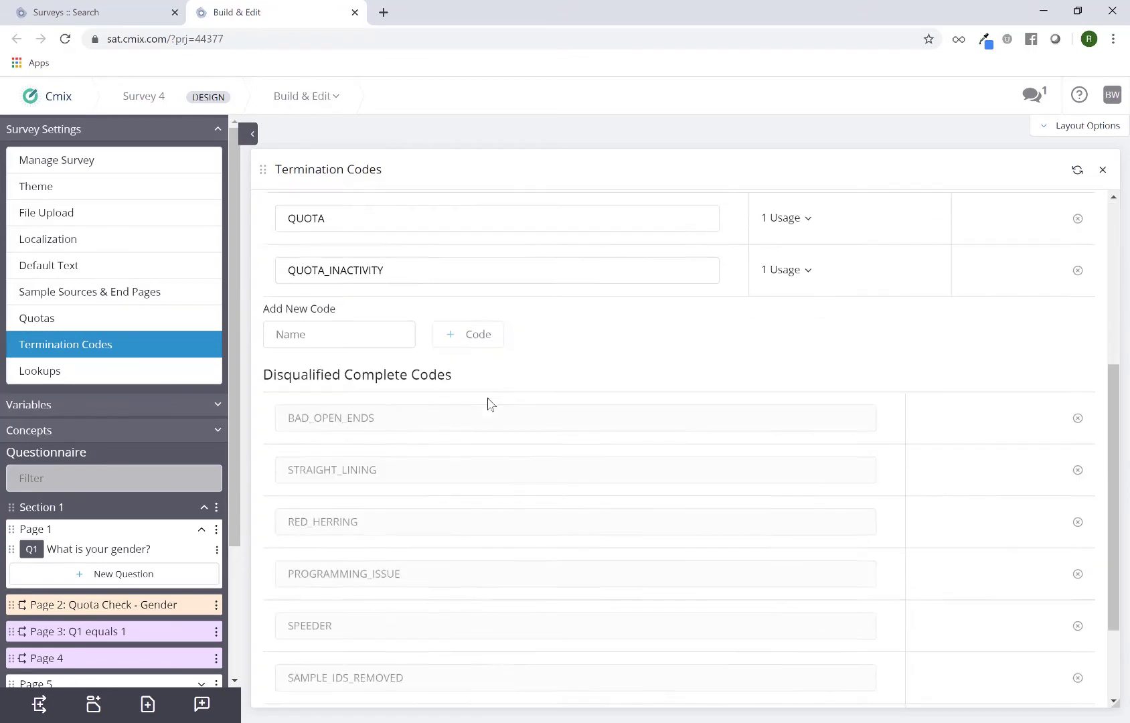
{"action": "scroll", "coordinate": [488, 402], "scroll_direction": "up", "scroll_amount": 6}
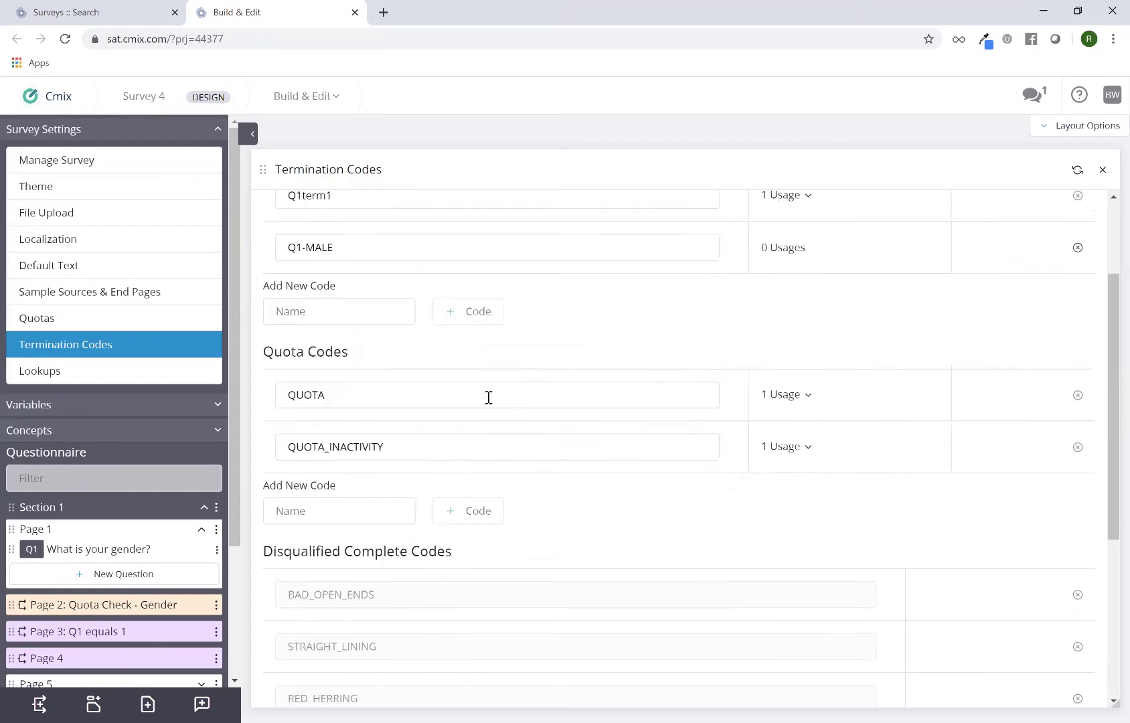
{"action": "left_click", "coordinate": [149, 377]}
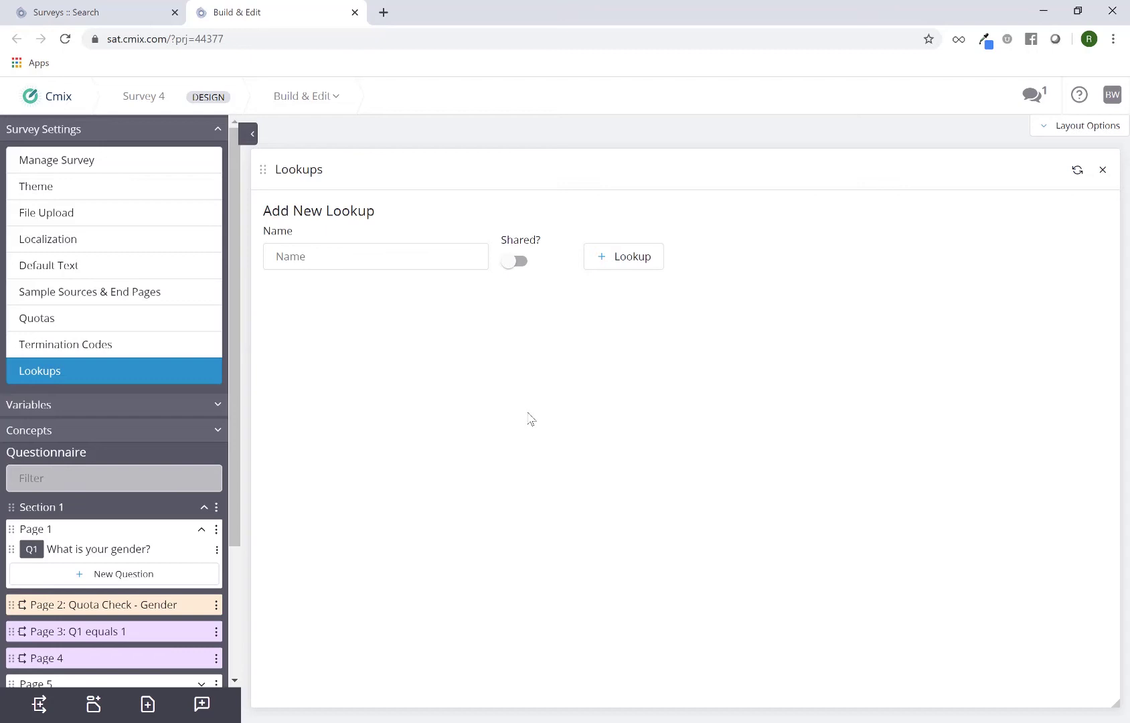
Step: Collapse Survey Settings and briefly expand then collapse Variables, leaving Pages 1–9 visible
{"action": "left_click", "coordinate": [127, 134]}
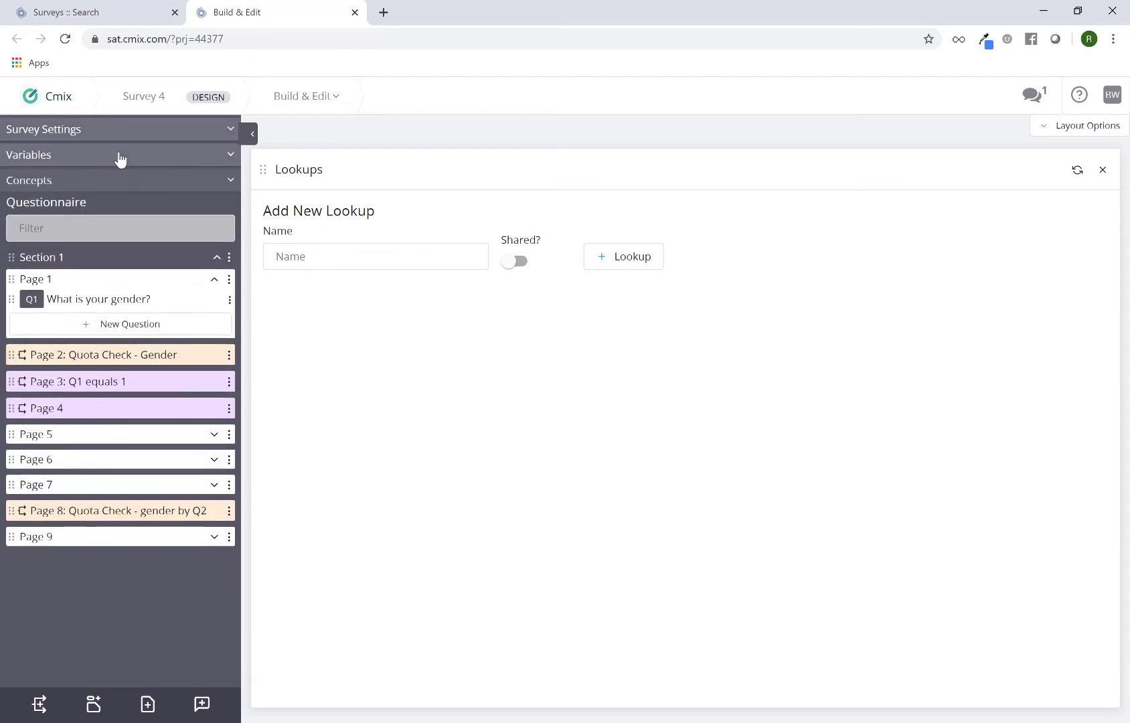
{"action": "left_click", "coordinate": [120, 158]}
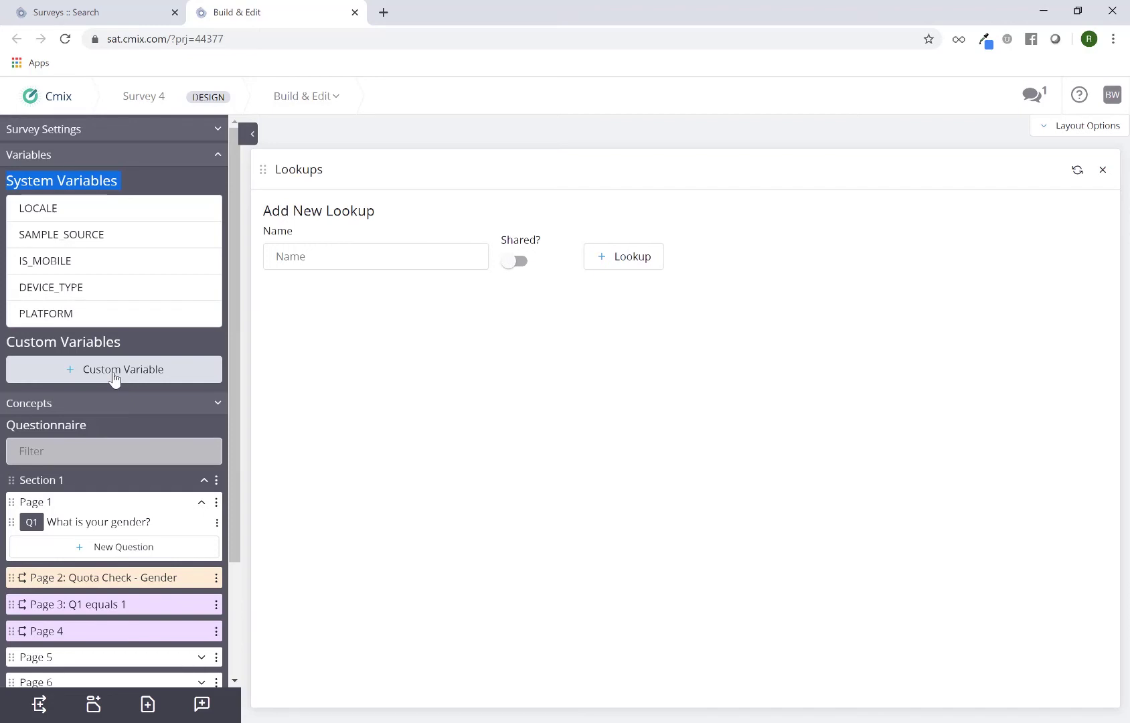
{"action": "left_click", "coordinate": [109, 156]}
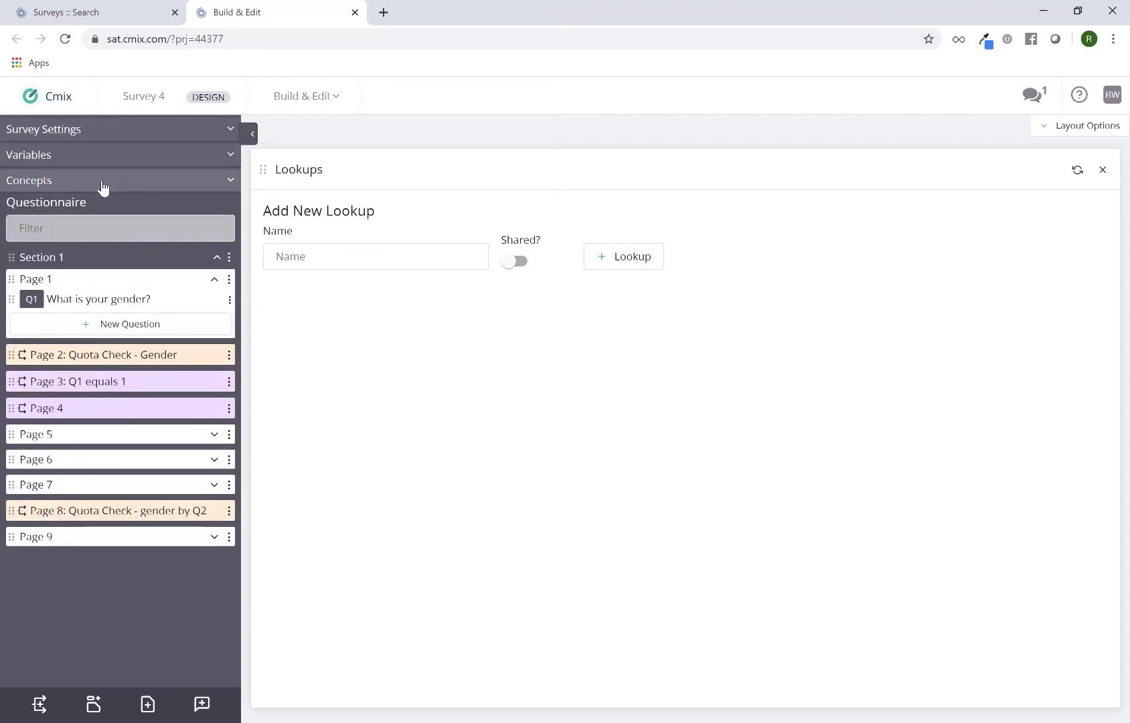
{"action": "left_click", "coordinate": [104, 181]}
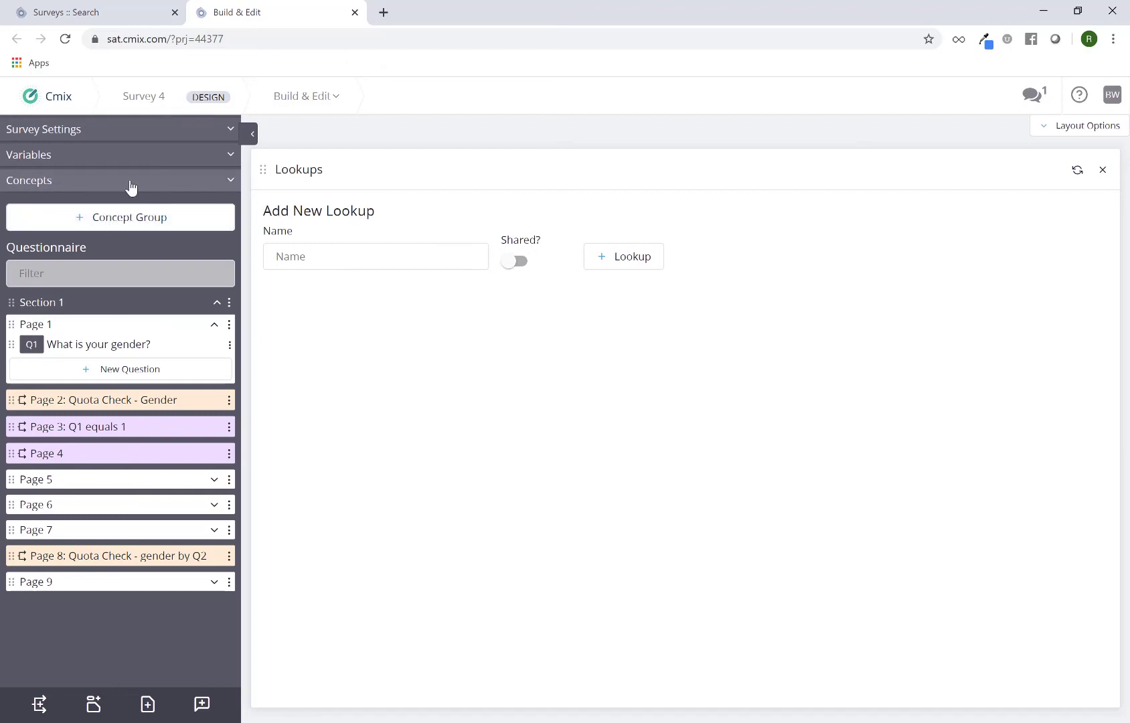
{"action": "left_click", "coordinate": [131, 183]}
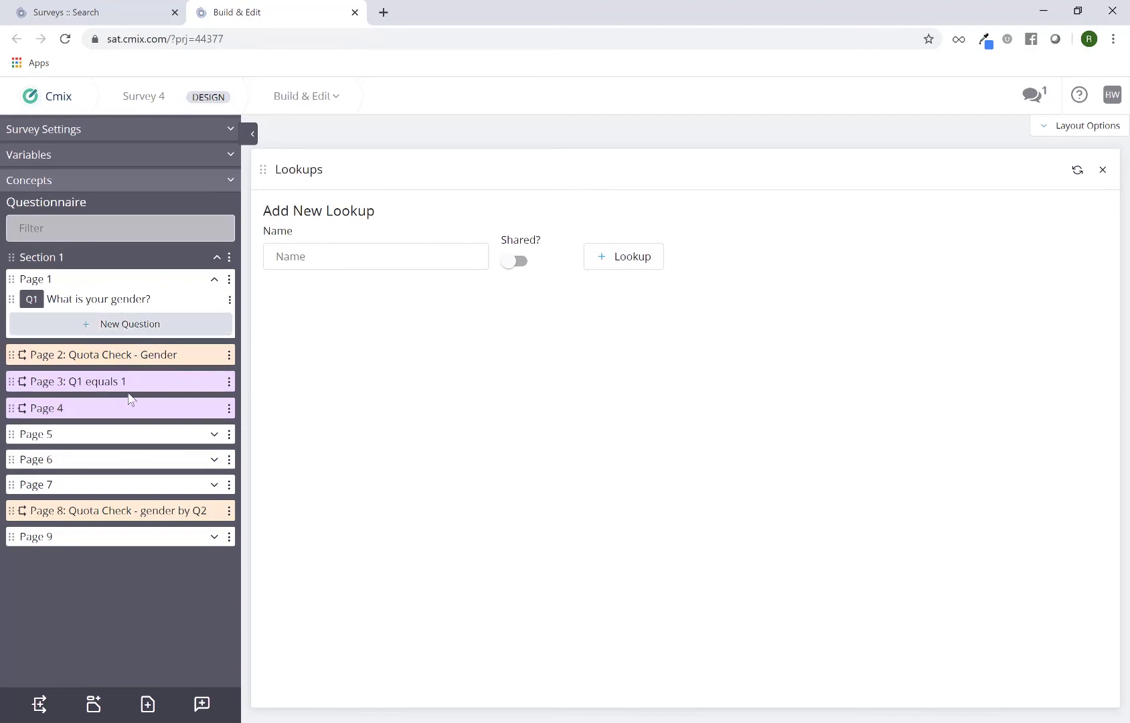
Step: Close Lookups, filter the questionnaire by 'q2', then open and close the Q2 editor
{"action": "left_click", "coordinate": [62, 228]}
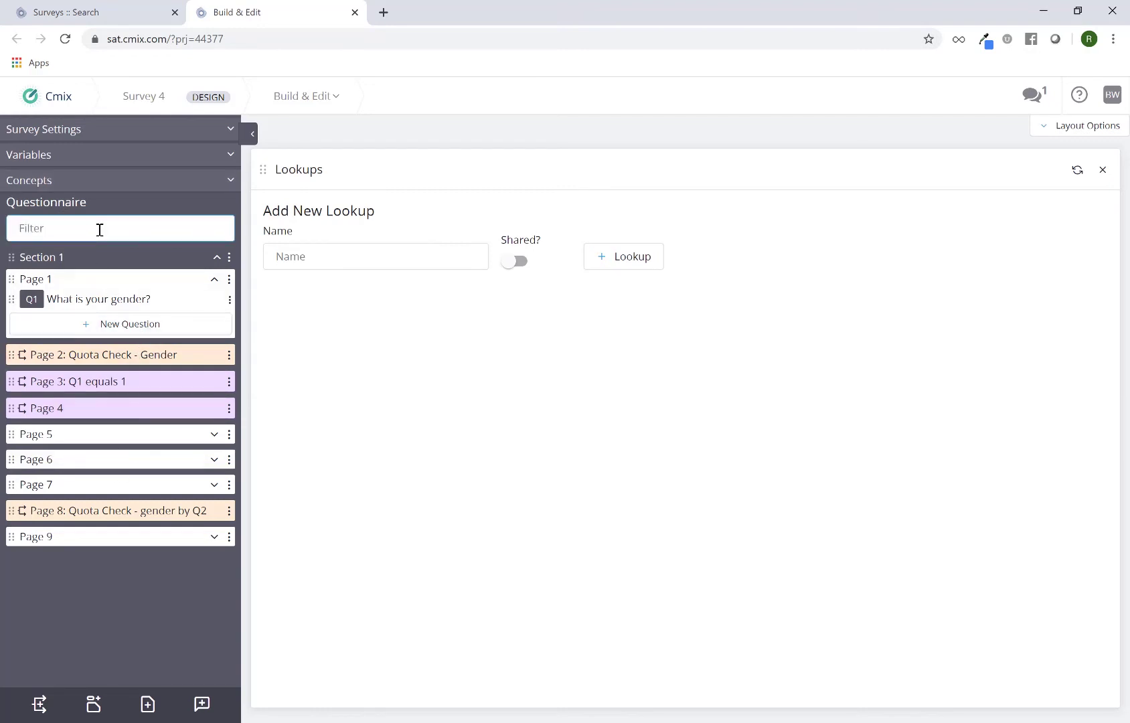
{"action": "left_click", "coordinate": [1082, 180]}
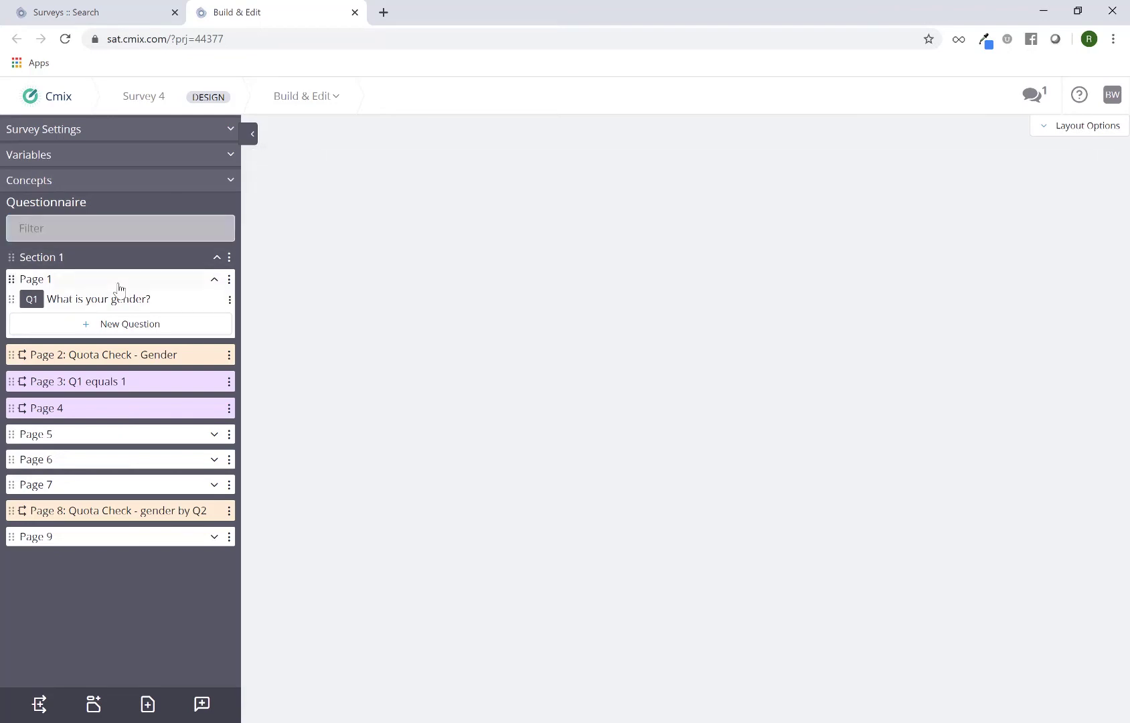
{"action": "left_click", "coordinate": [111, 228]}
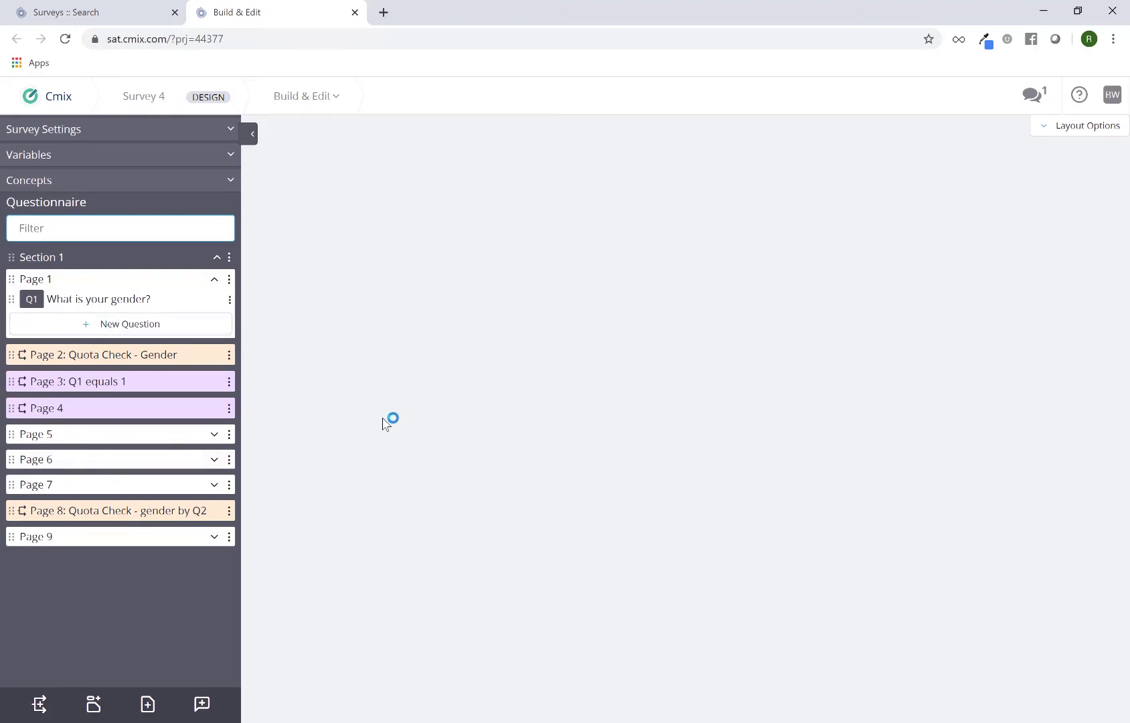
{"action": "type", "text": "q2"}
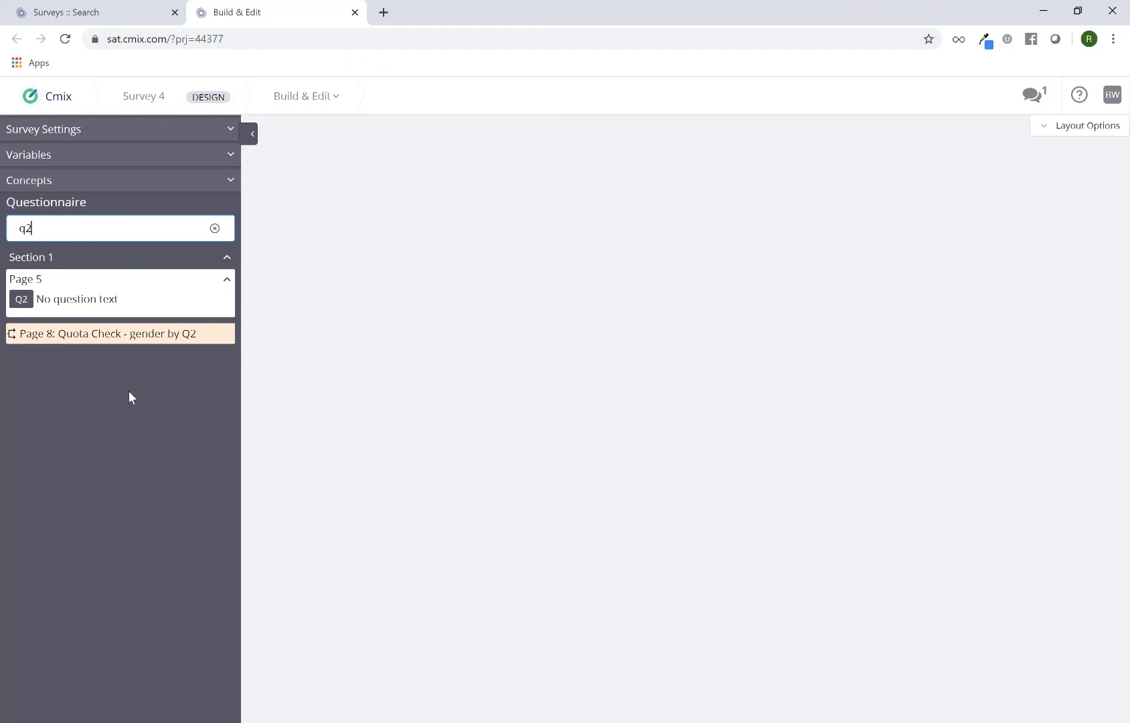
{"action": "left_click", "coordinate": [77, 302]}
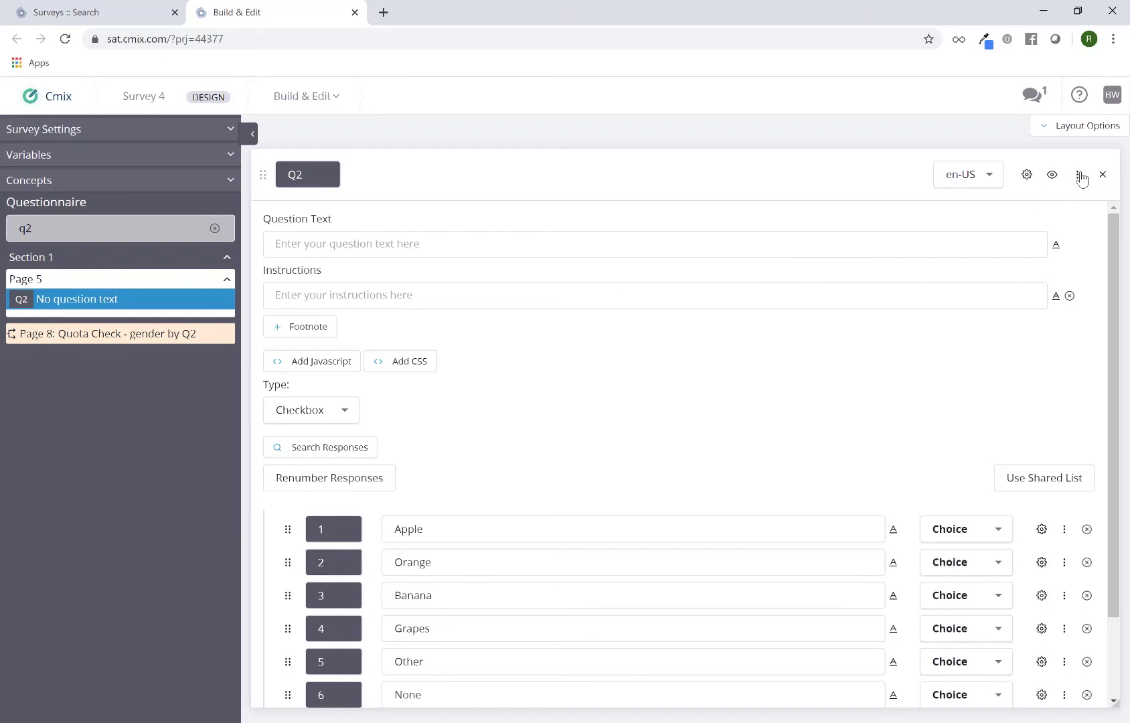
{"action": "left_click", "coordinate": [1102, 177]}
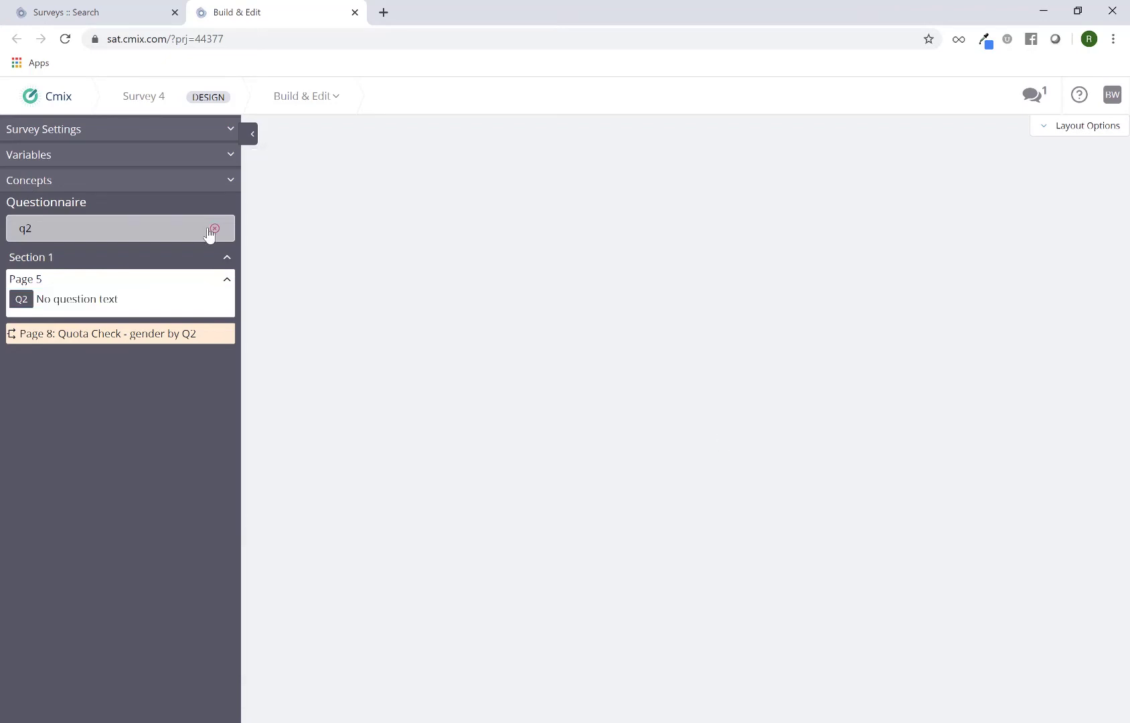
Step: Clear the q2 filter so Pages 1 through 9 reappear, with the Filter field focused
{"action": "left_click", "coordinate": [214, 228]}
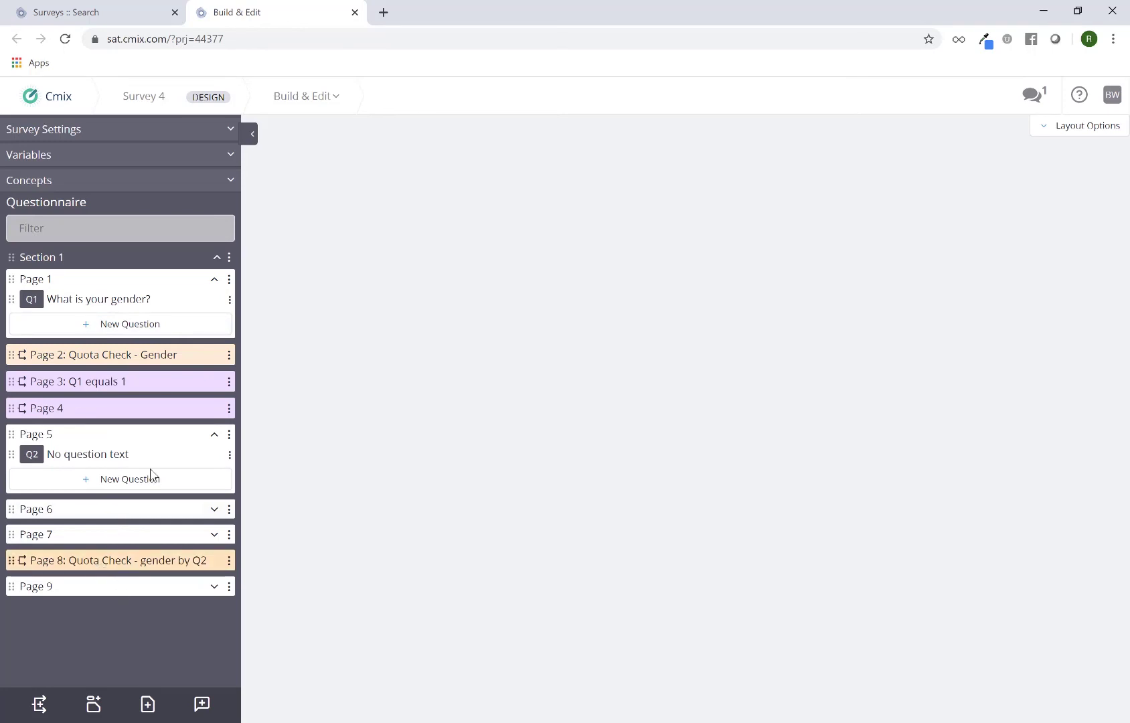
{"action": "left_click", "coordinate": [223, 236]}
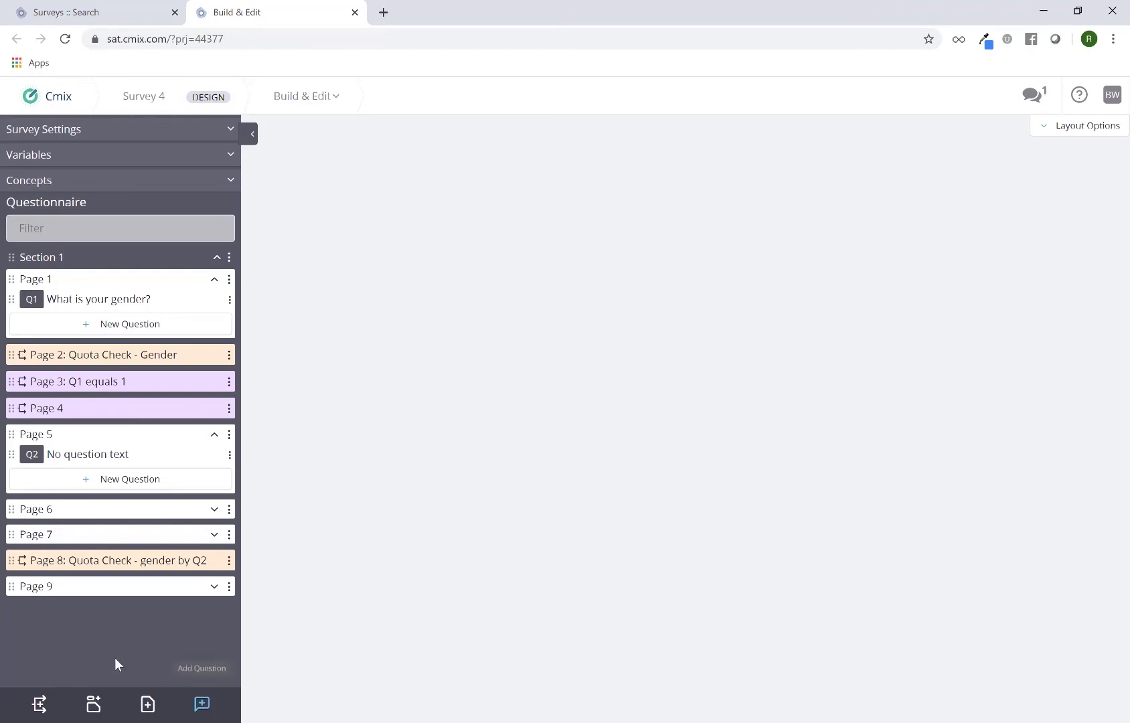
{"action": "left_click", "coordinate": [39, 704]}
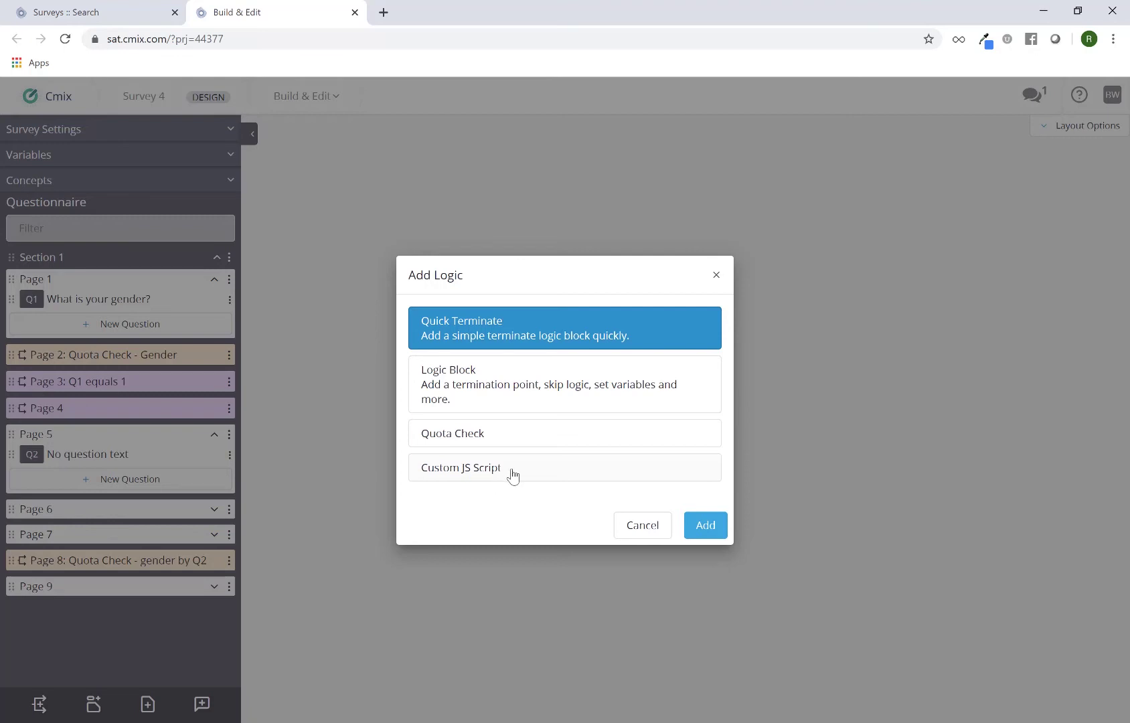
{"action": "left_click", "coordinate": [633, 529]}
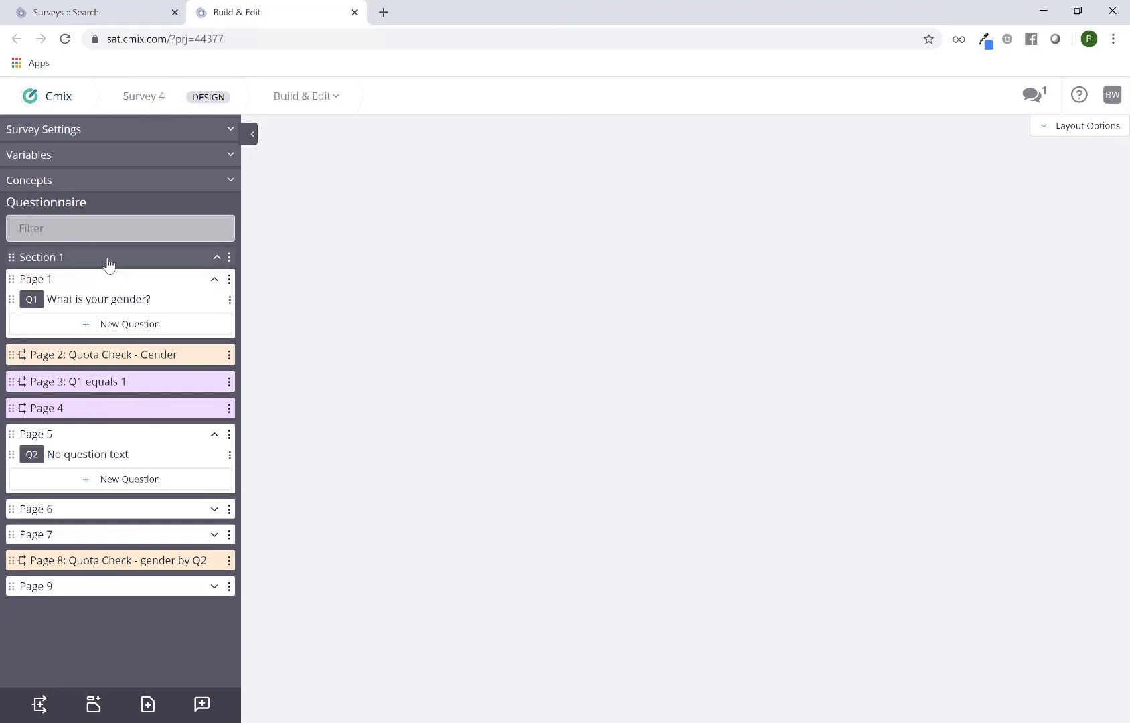
Step: Add a new Section 2, label Section 1 'screener', and collapse Section 1
{"action": "left_click", "coordinate": [94, 704]}
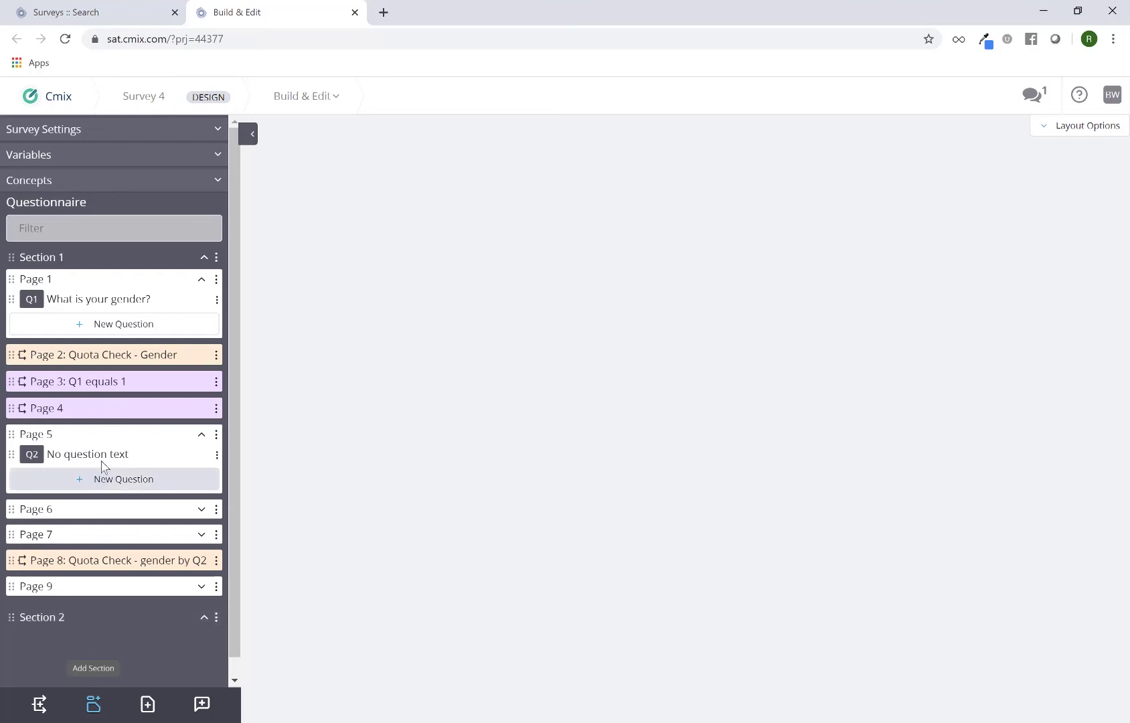
{"action": "left_click", "coordinate": [137, 263]}
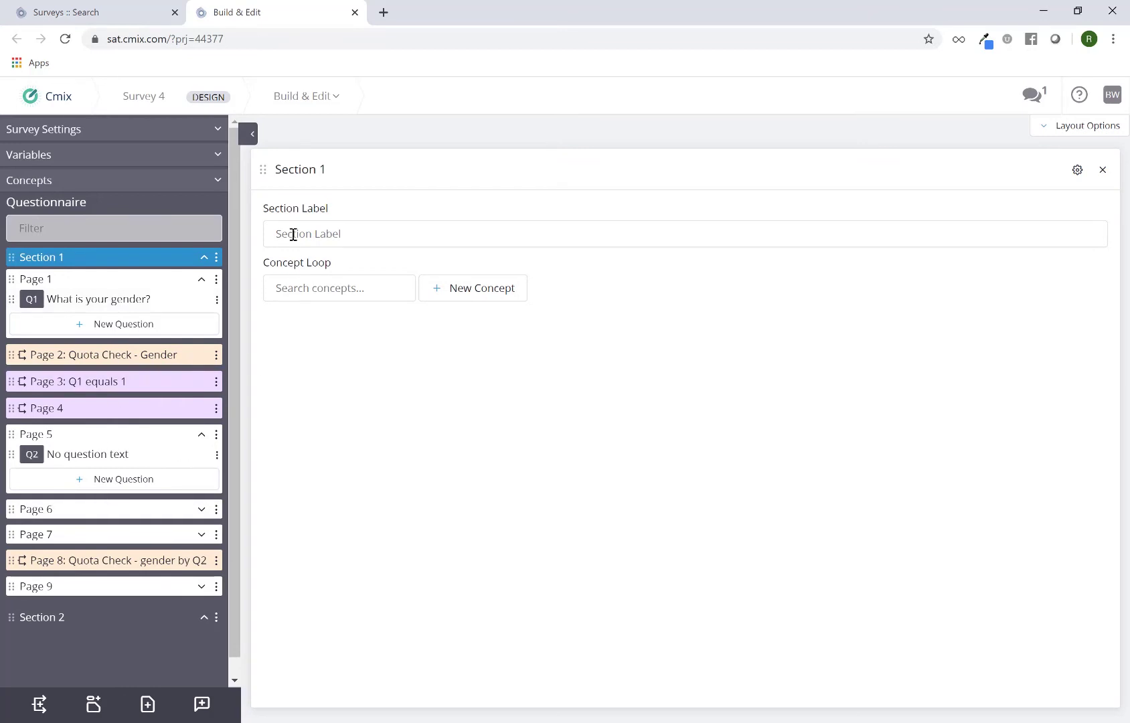
{"action": "left_click", "coordinate": [318, 236]}
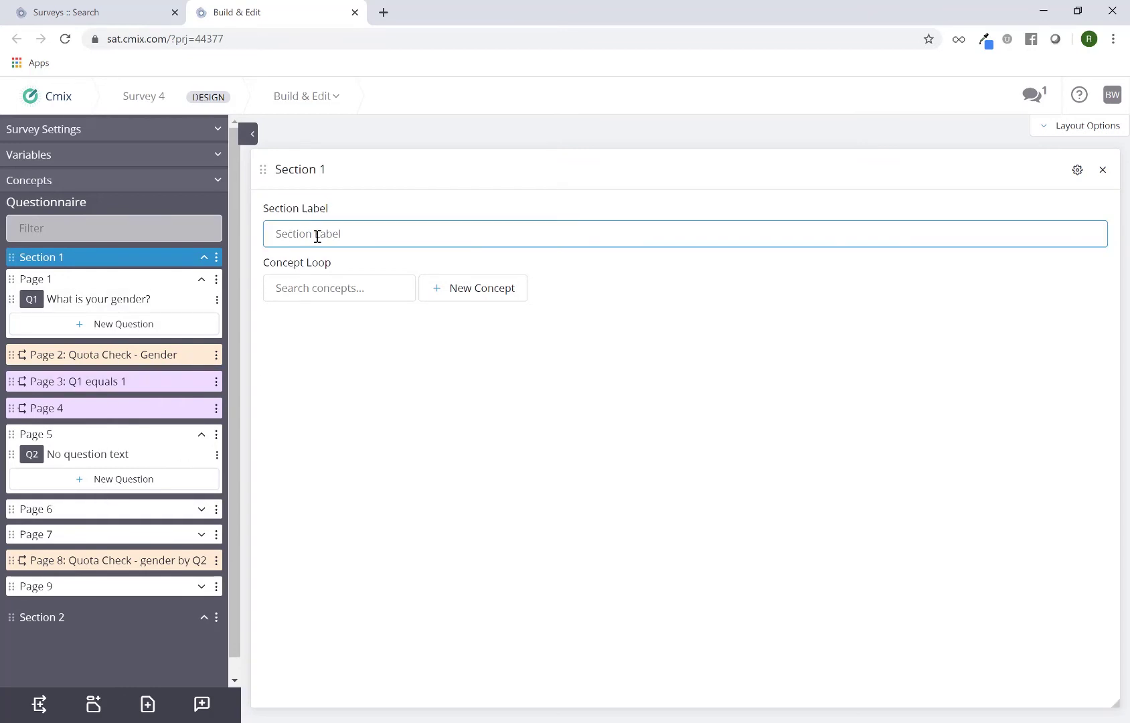
{"action": "type", "text": "screener"}
{"action": "left_click", "coordinate": [412, 410]}
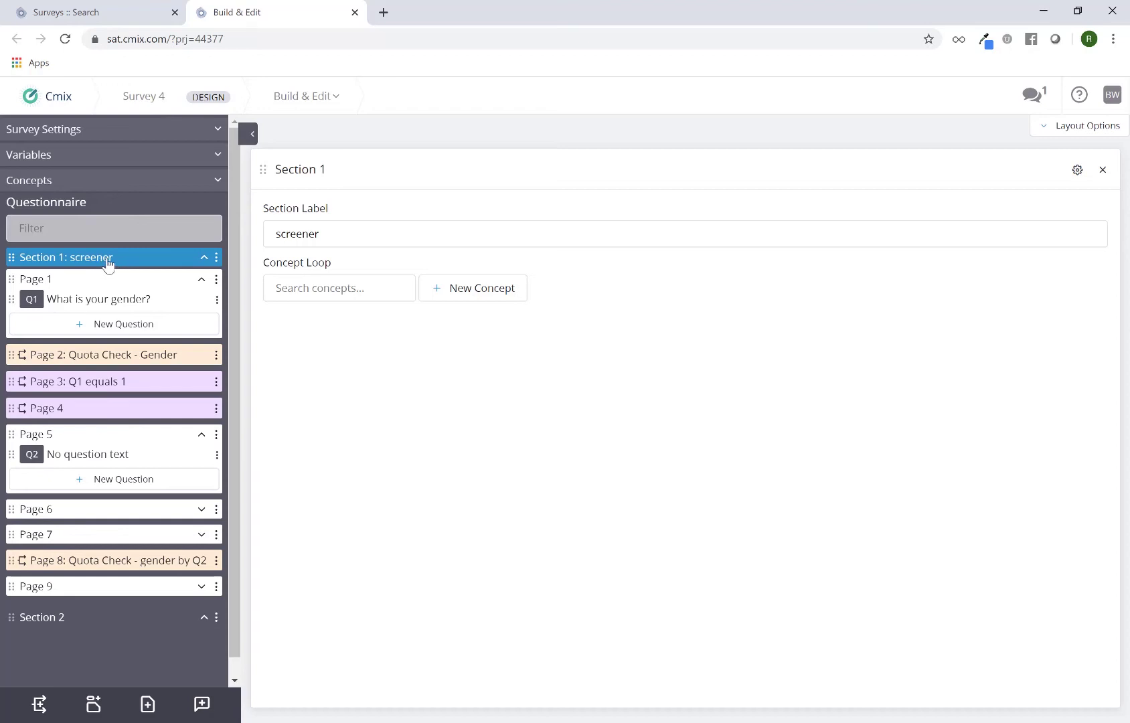
{"action": "left_click", "coordinate": [204, 259]}
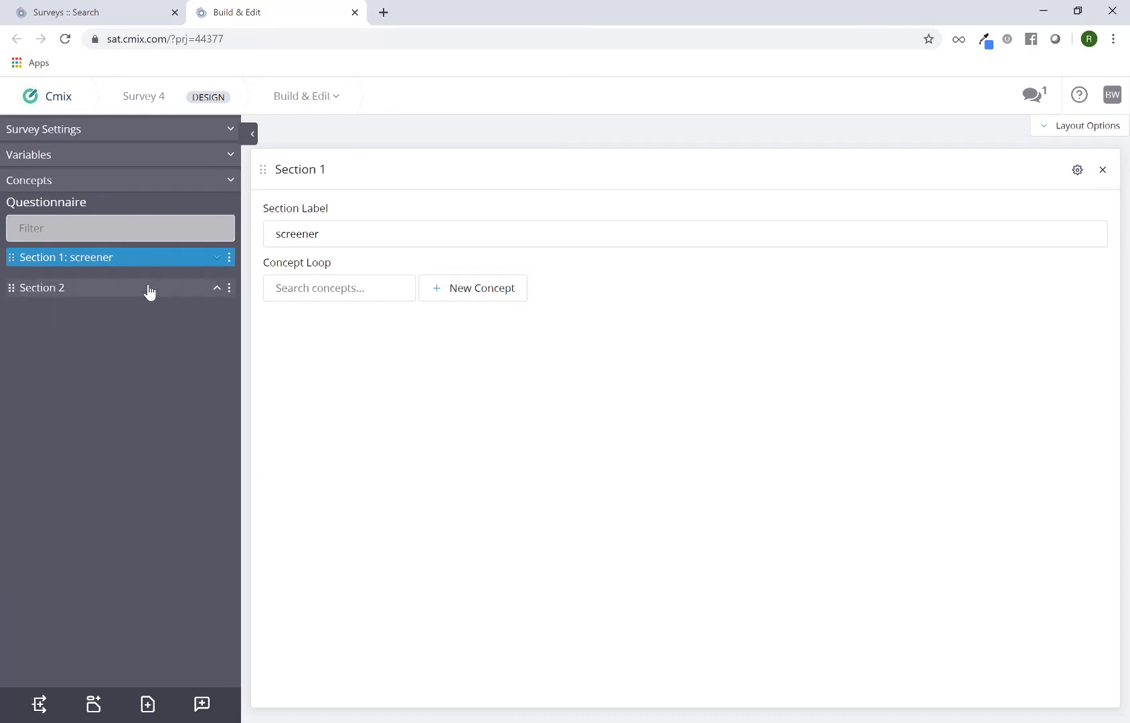
Step: Label Section 2 'q1-q20' and close its settings card
{"action": "left_click", "coordinate": [121, 295]}
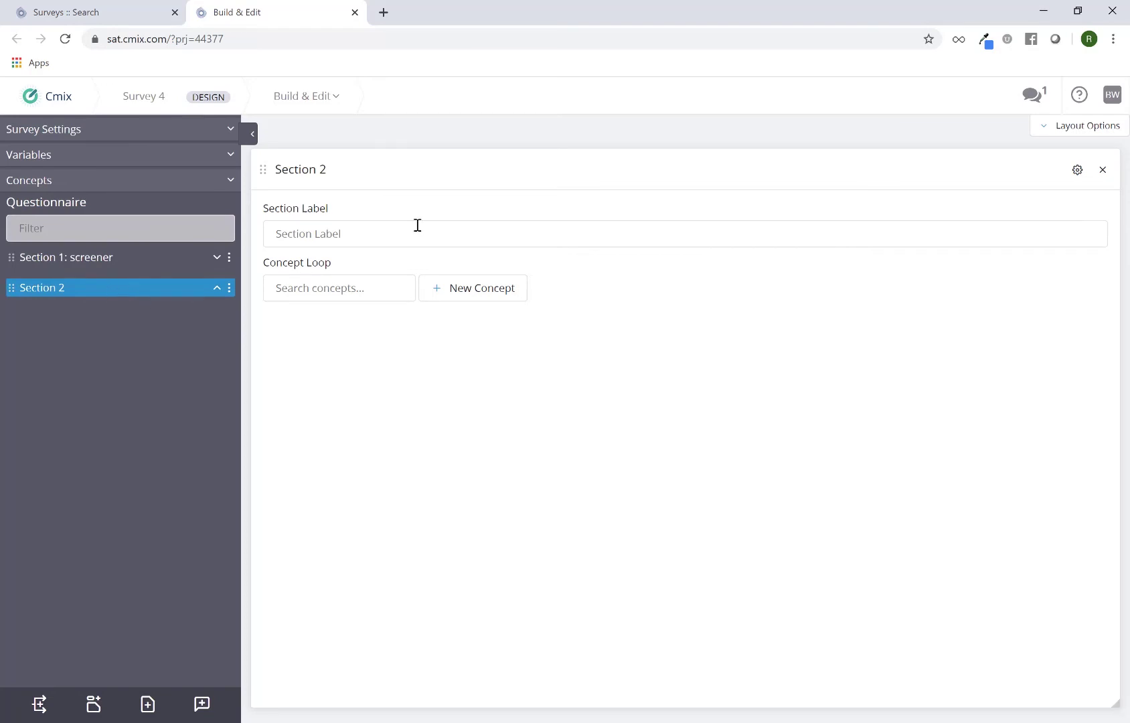
{"action": "left_click", "coordinate": [397, 237]}
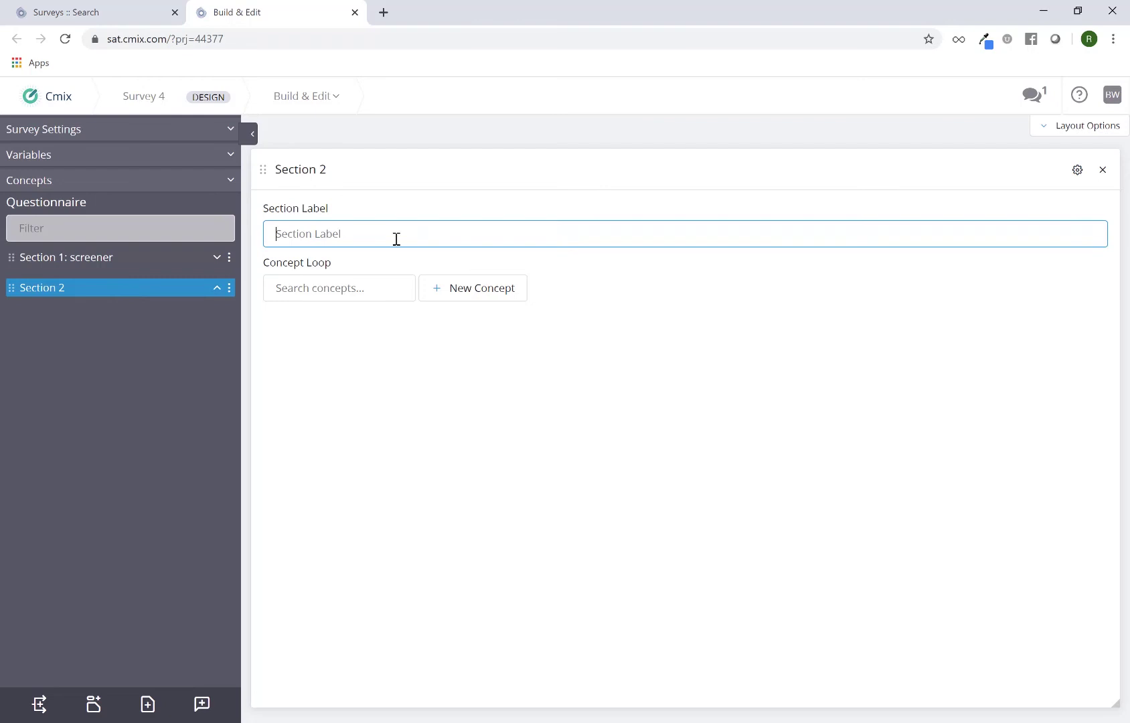
{"action": "type", "text": "q1-q20"}
{"action": "left_click", "coordinate": [451, 393]}
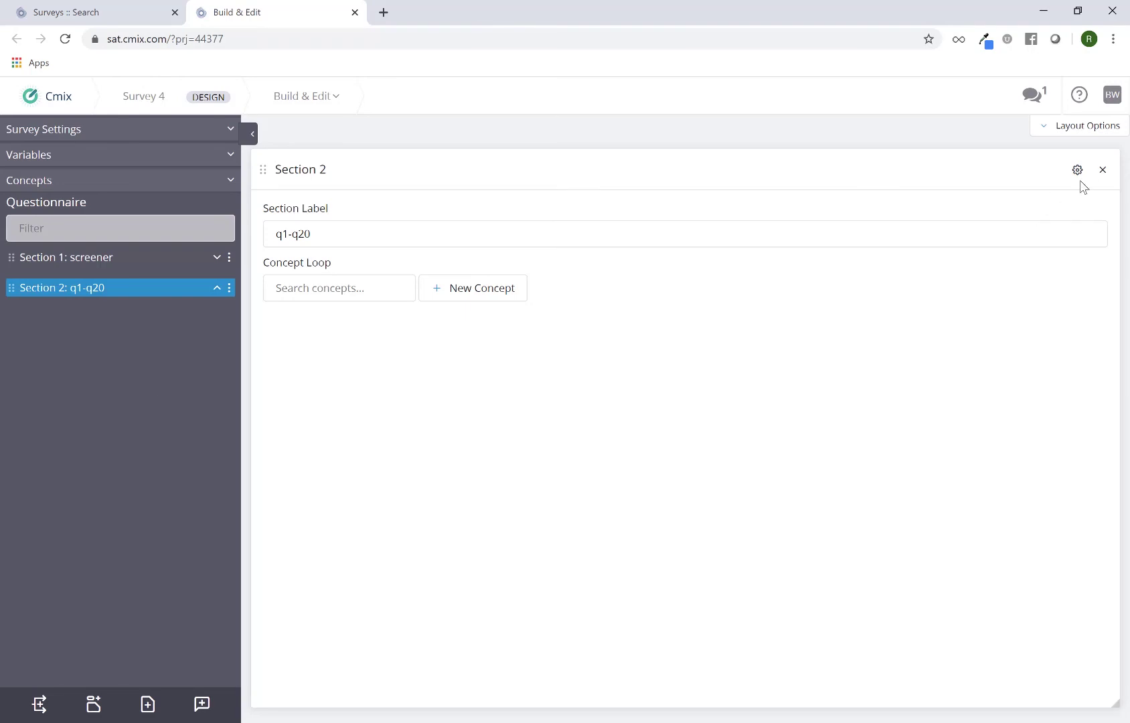
{"action": "left_click", "coordinate": [1103, 170]}
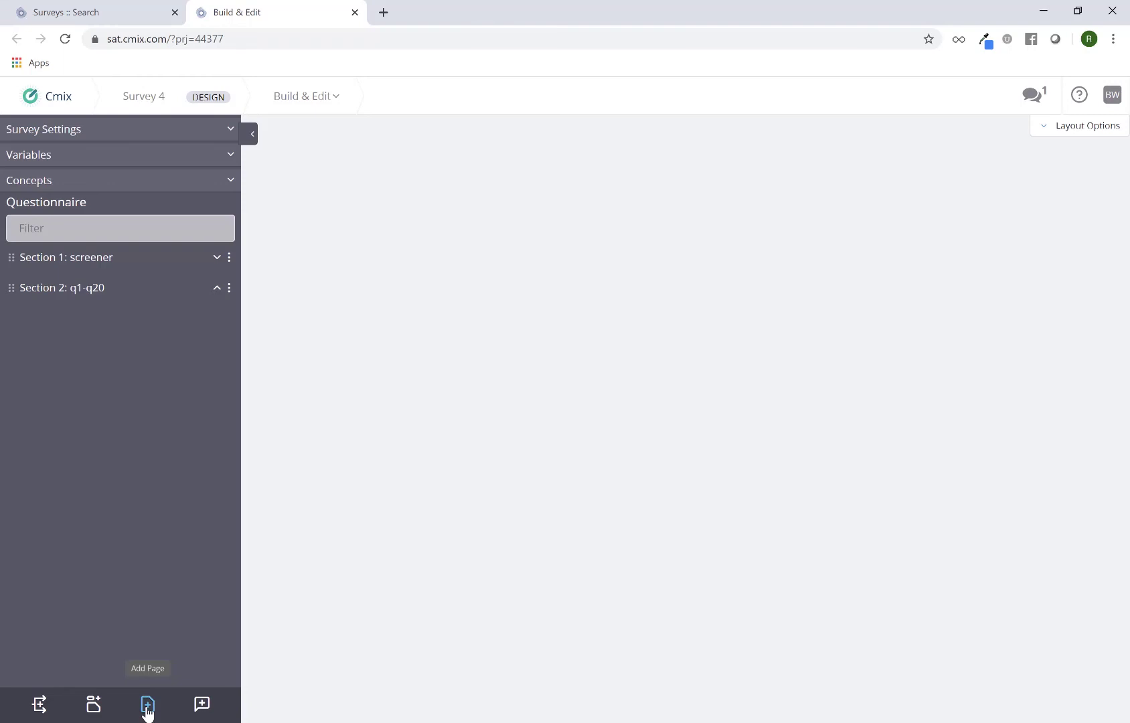
Step: Add Page 10 to Section 2 using the End of Section (New Page) placement
{"action": "left_click", "coordinate": [147, 708]}
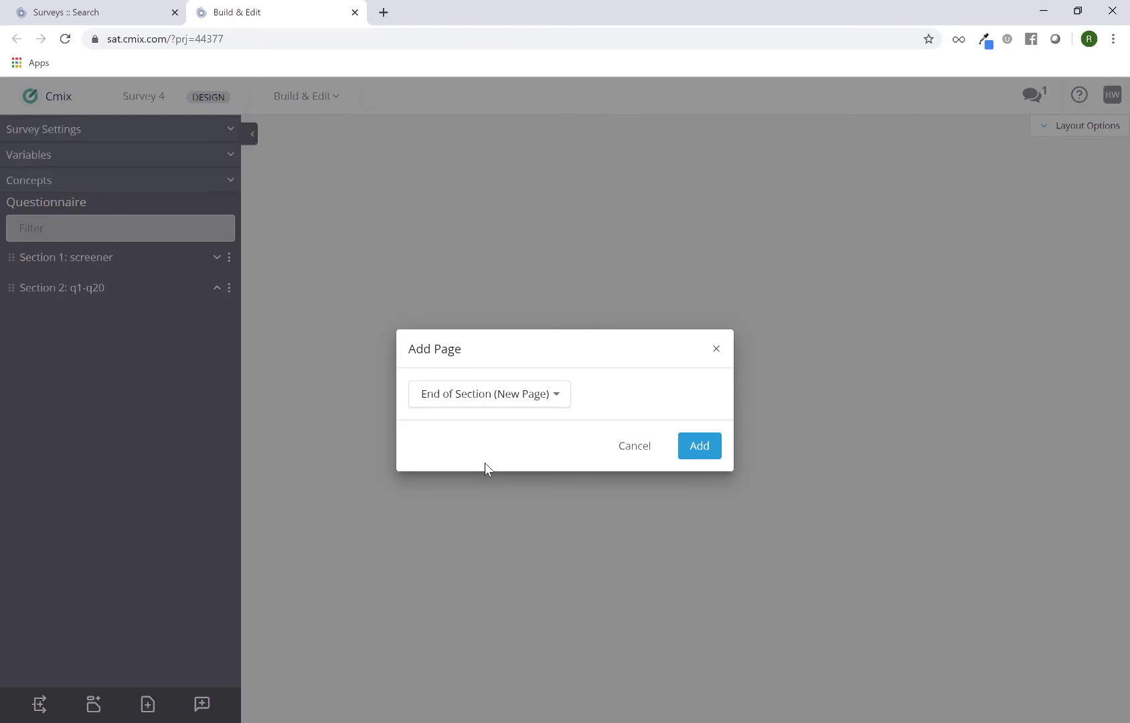
{"action": "left_click", "coordinate": [489, 396]}
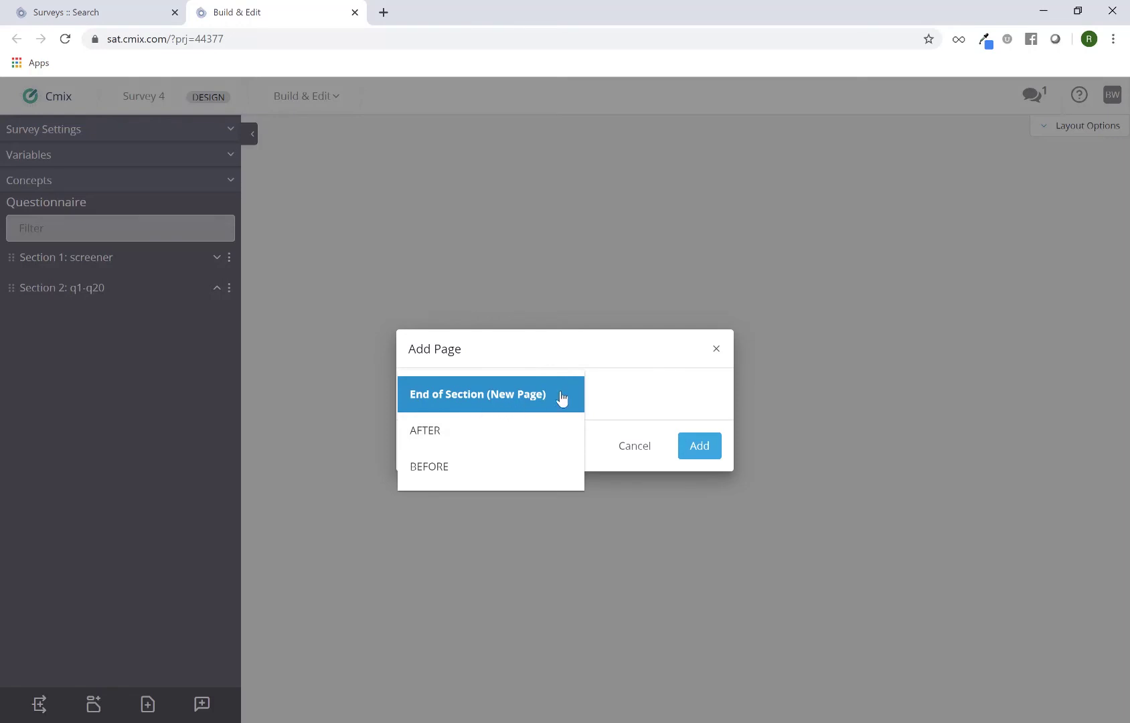
{"action": "left_click", "coordinate": [648, 351]}
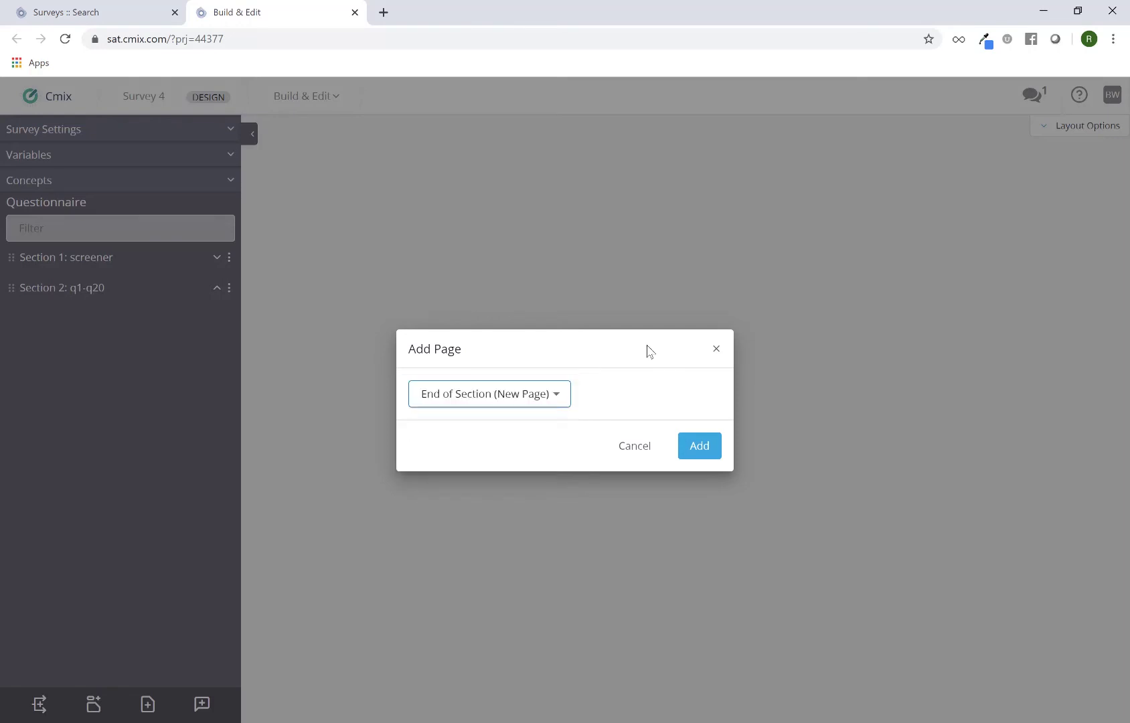
{"action": "left_click", "coordinate": [686, 447]}
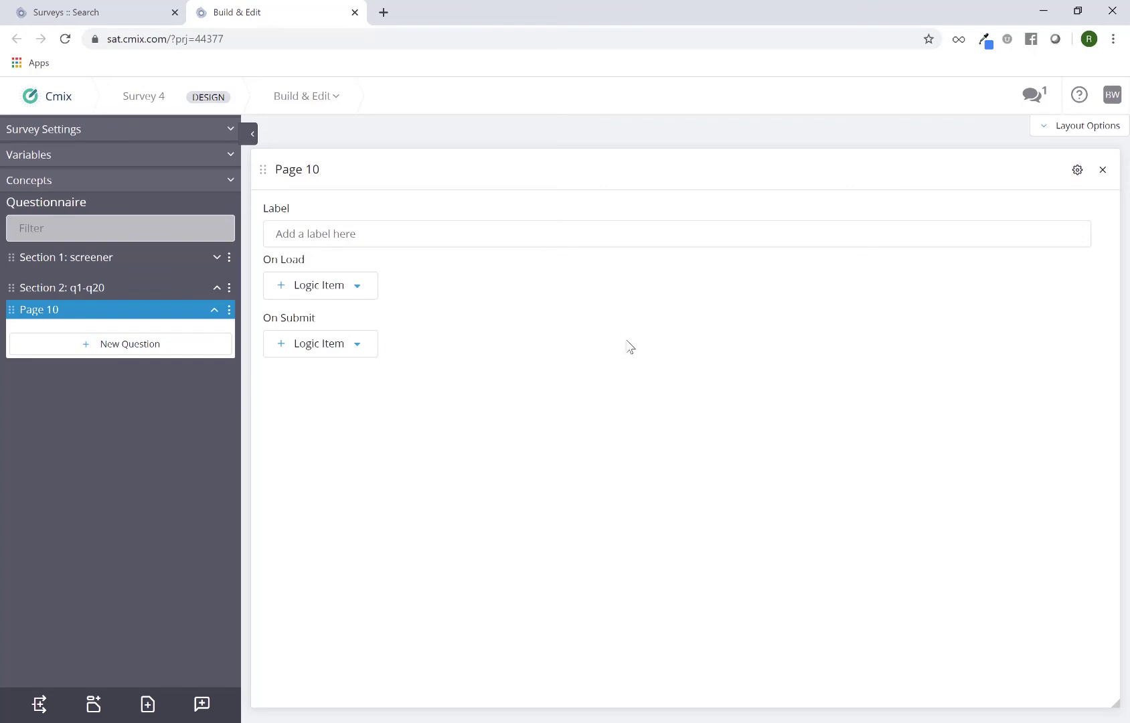
Step: Close the Page 10 card, then review the New Question dialog and cancel it
{"action": "left_click", "coordinate": [202, 704]}
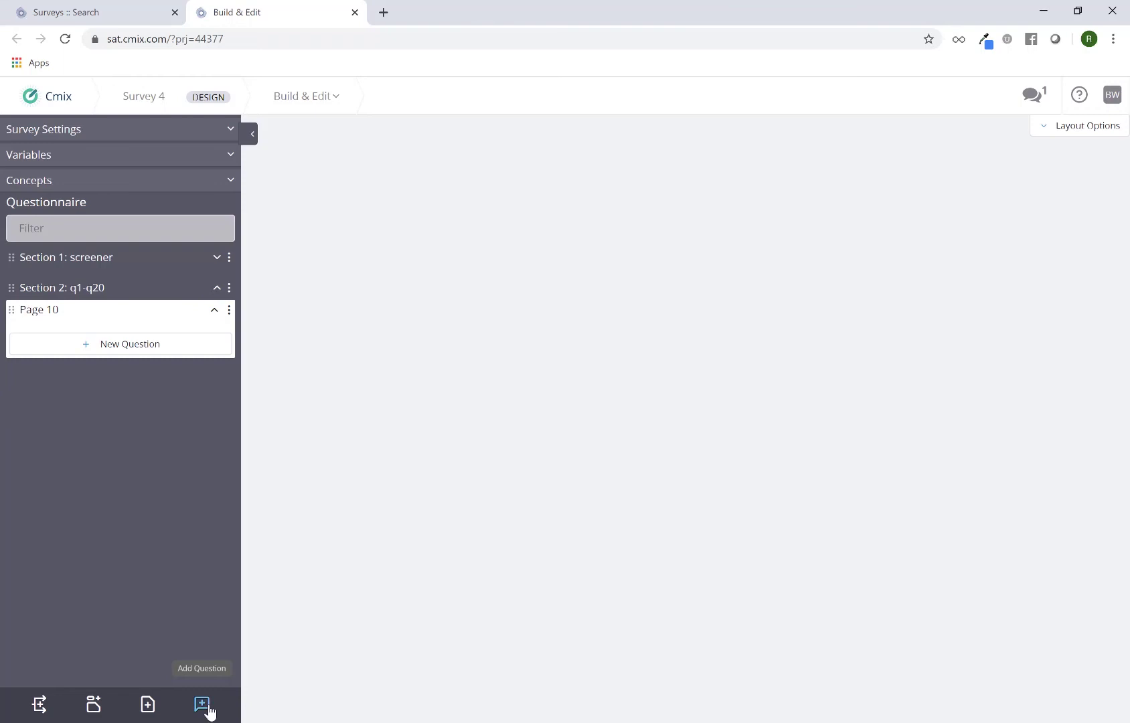
{"action": "left_click", "coordinate": [208, 708]}
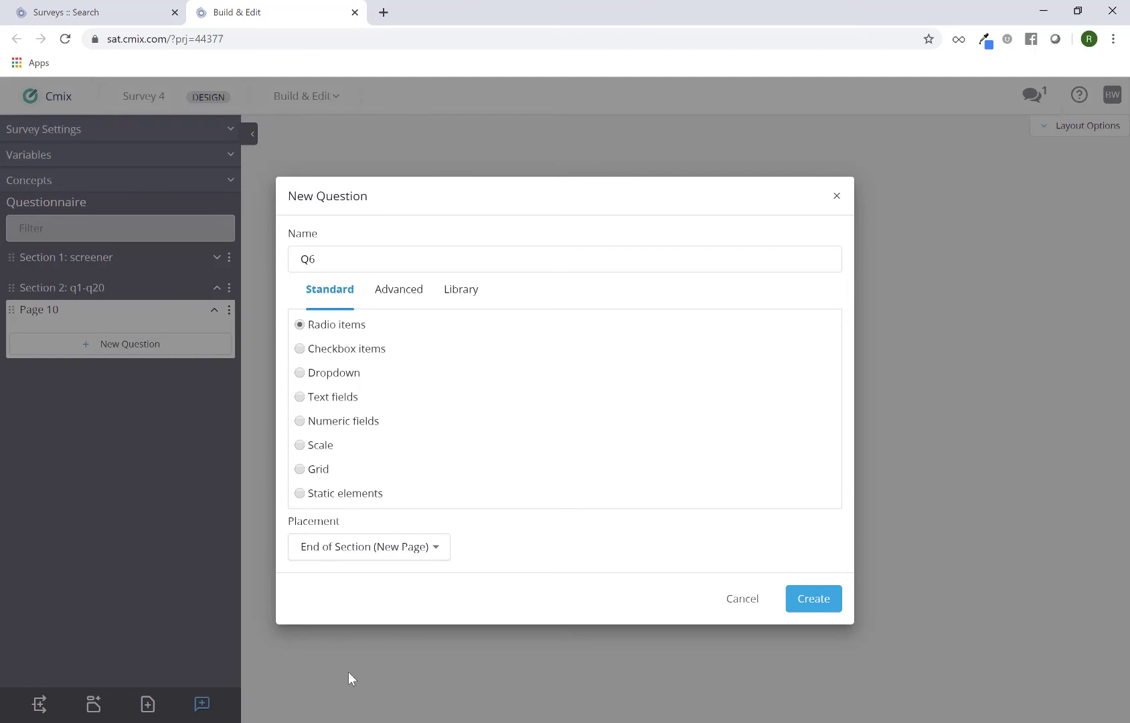
{"action": "left_click", "coordinate": [745, 603]}
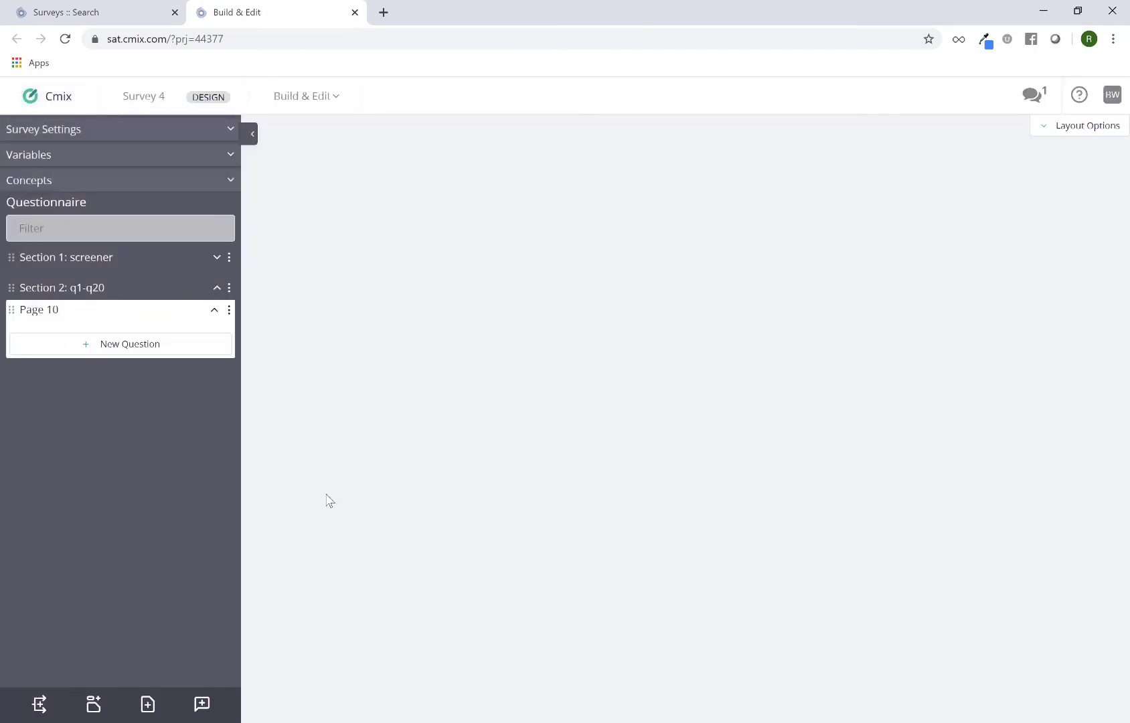
Step: Cancel a new question on Page 10, expand Section 1, and open Q1 'What is your gender?'
{"action": "left_click", "coordinate": [127, 346]}
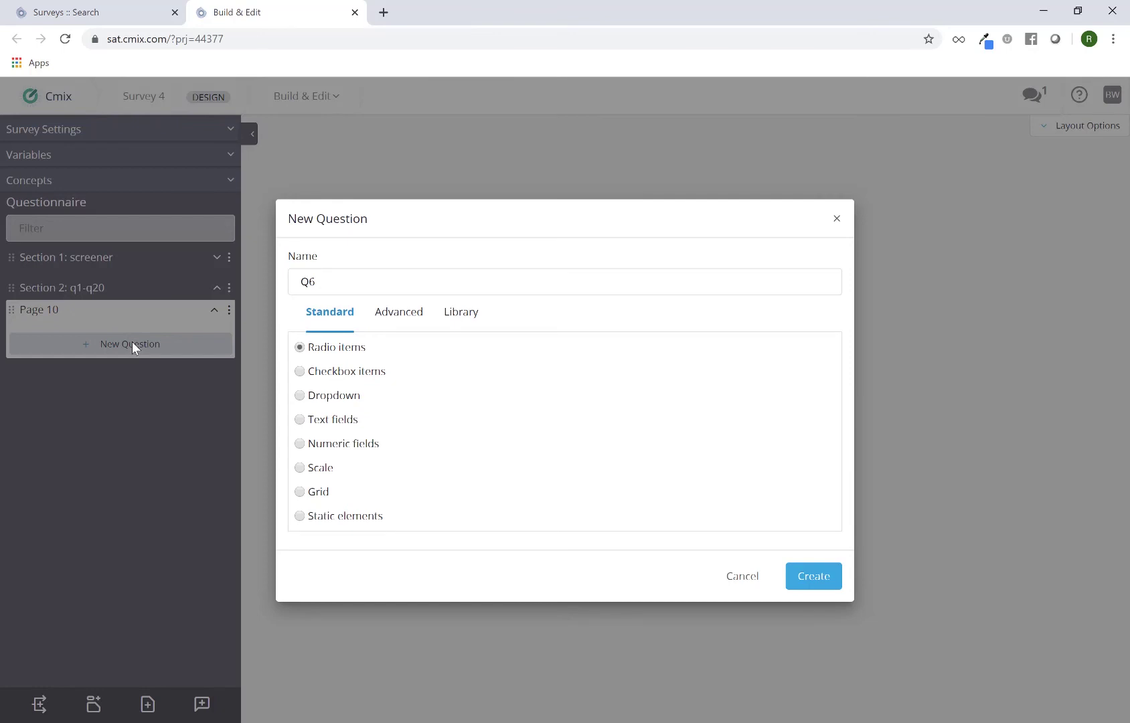
{"action": "left_click", "coordinate": [740, 580]}
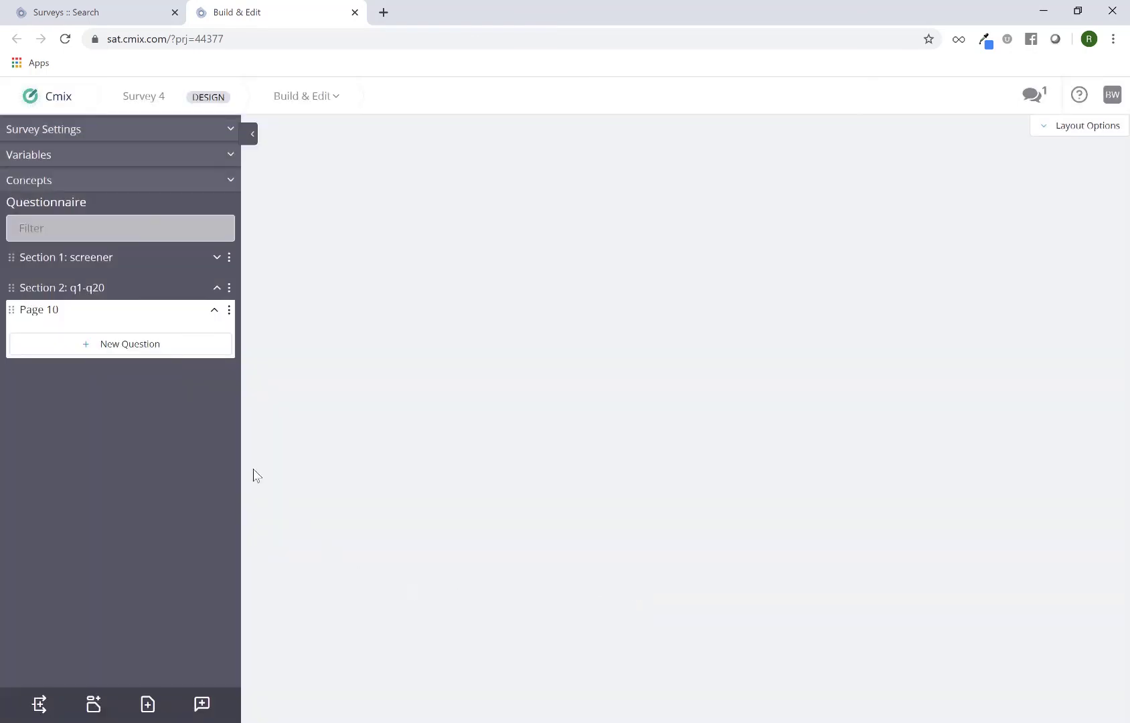
{"action": "left_click", "coordinate": [150, 344]}
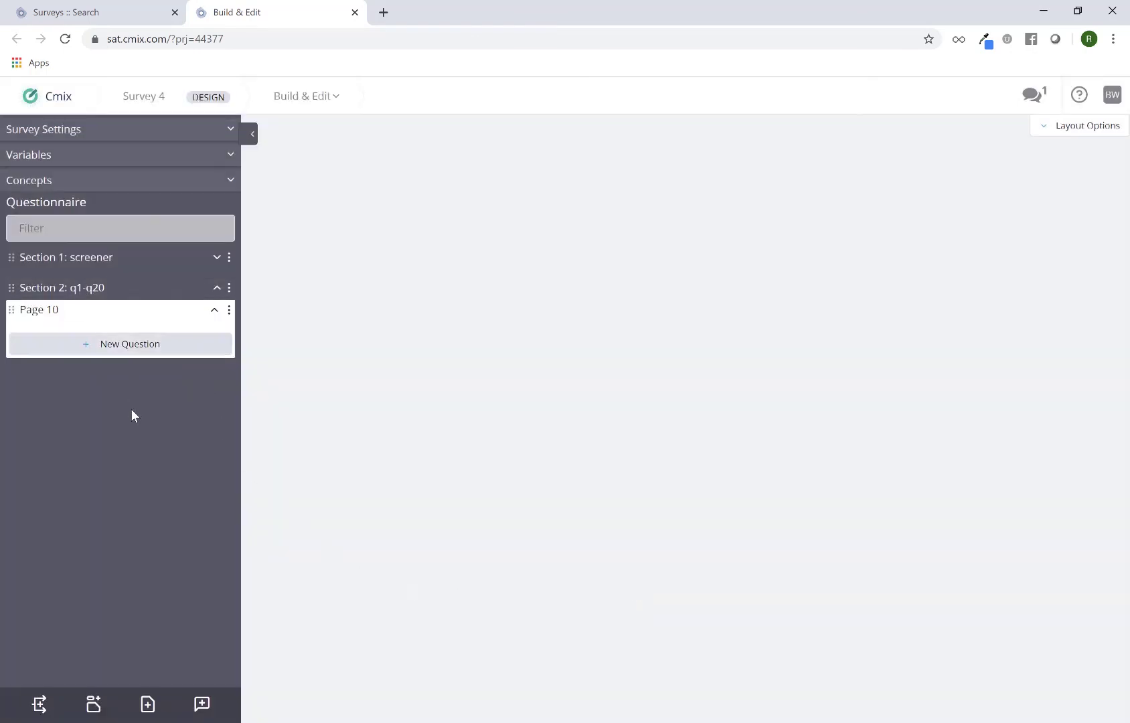
{"action": "left_click", "coordinate": [217, 258]}
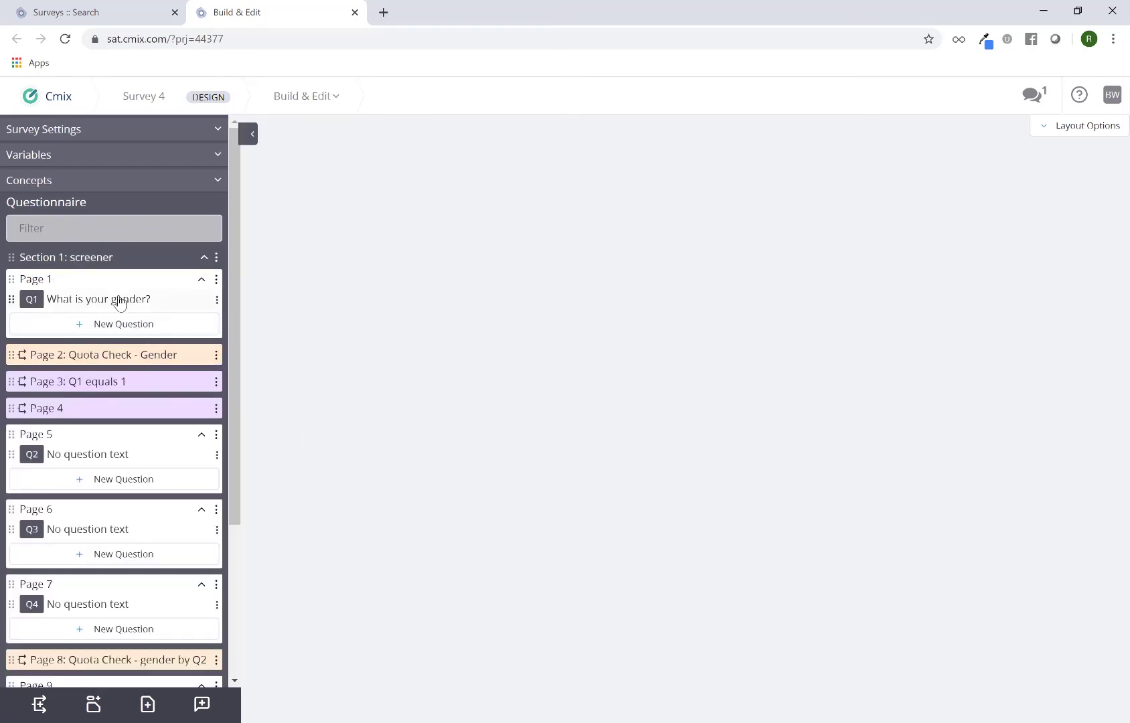
{"action": "left_click", "coordinate": [120, 303]}
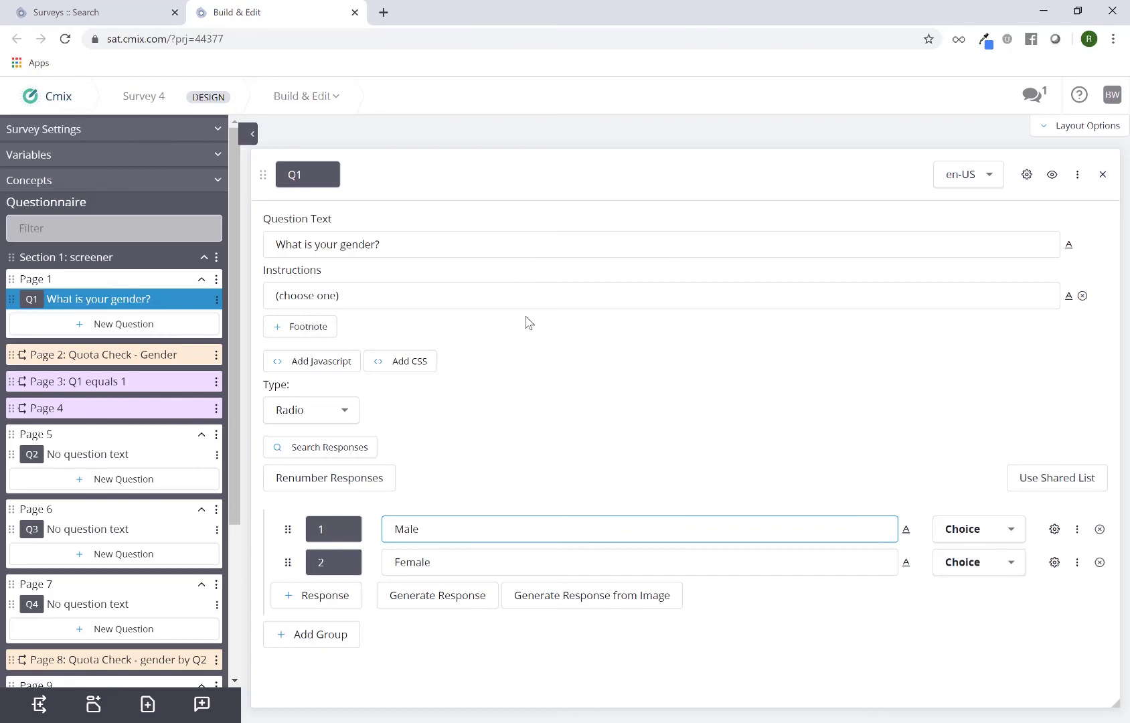
{"action": "left_click", "coordinate": [129, 288]}
{"action": "left_click", "coordinate": [129, 284]}
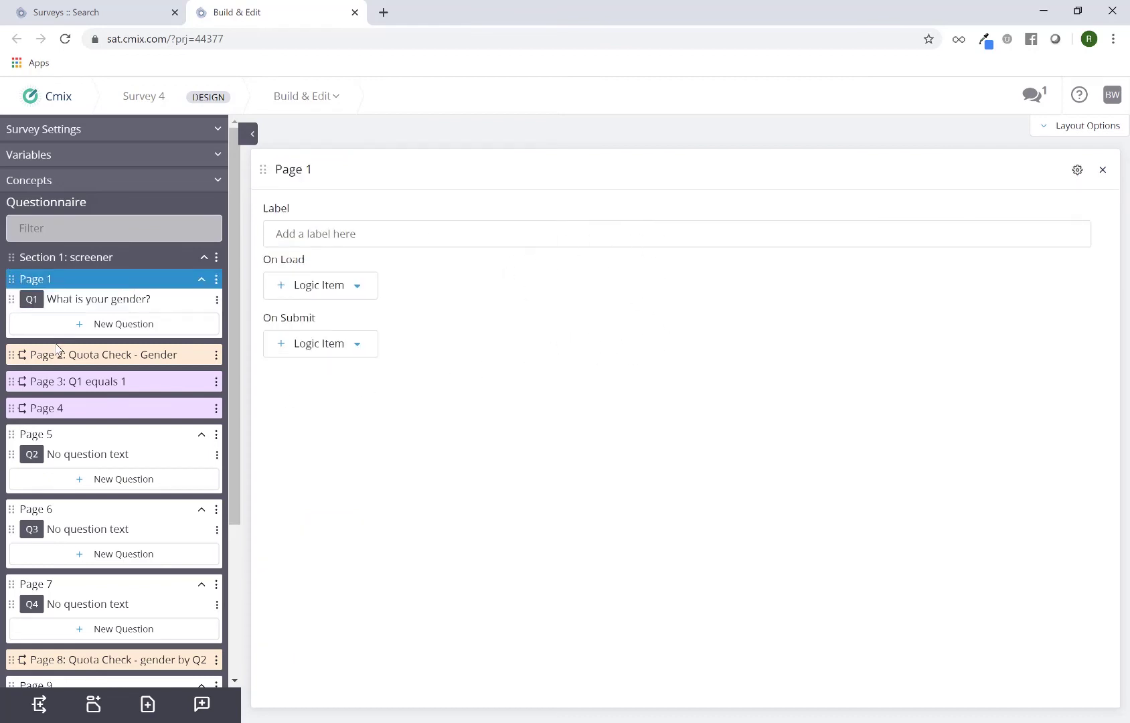
{"action": "left_click", "coordinate": [88, 306]}
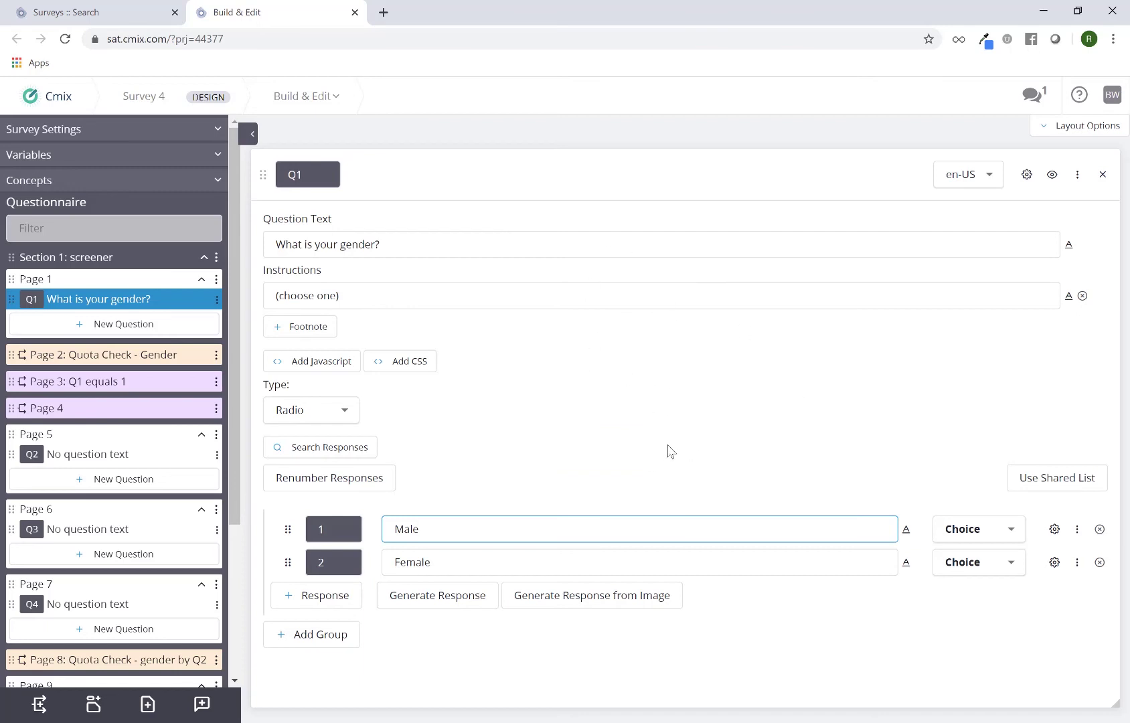
Step: Close the Q1 gender question card, toggling the Layout Options bar open and shut
{"action": "left_click", "coordinate": [1067, 138]}
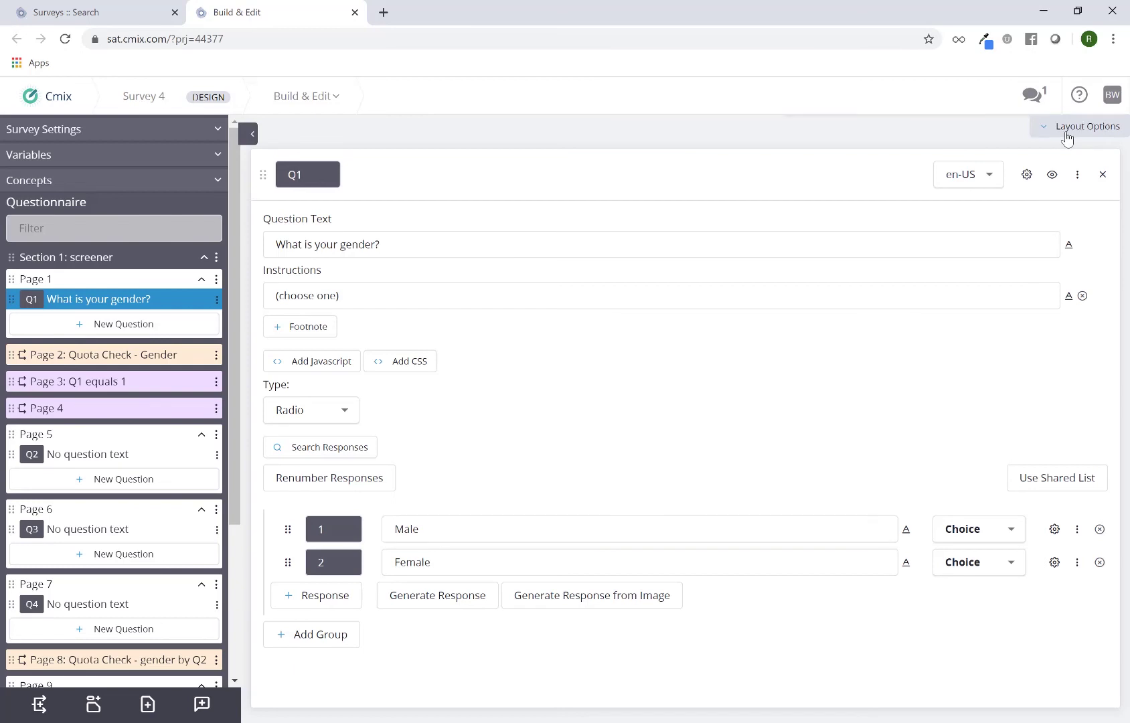
{"action": "left_click", "coordinate": [1103, 175]}
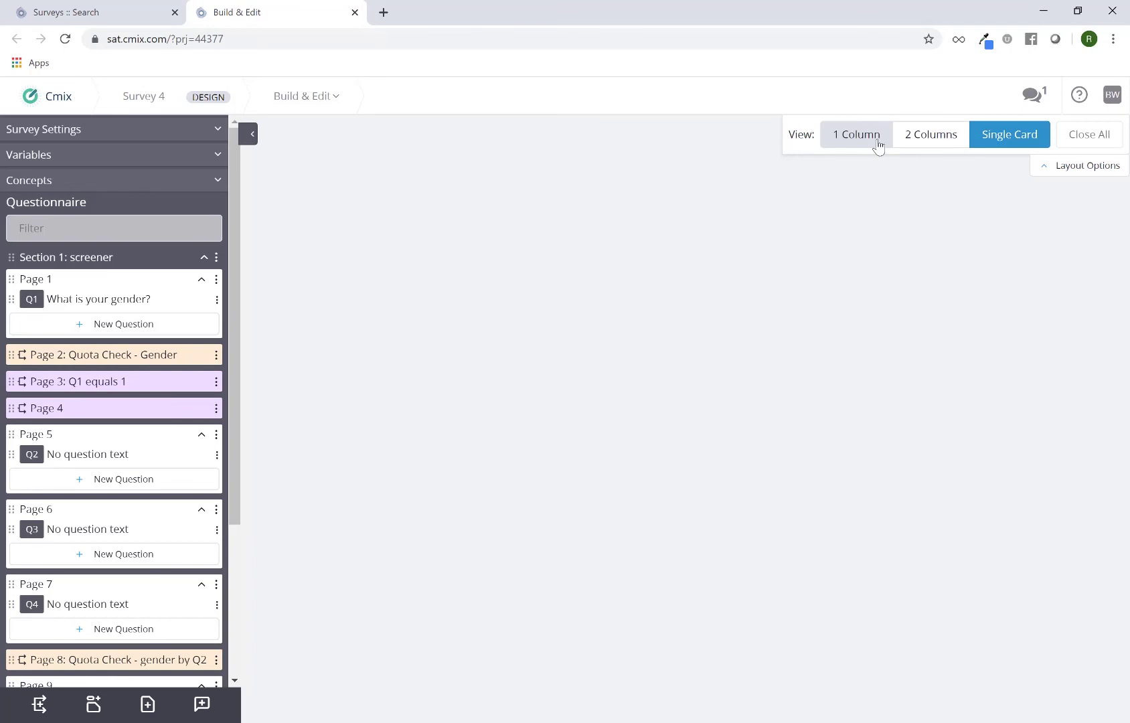
{"action": "left_click", "coordinate": [1009, 138]}
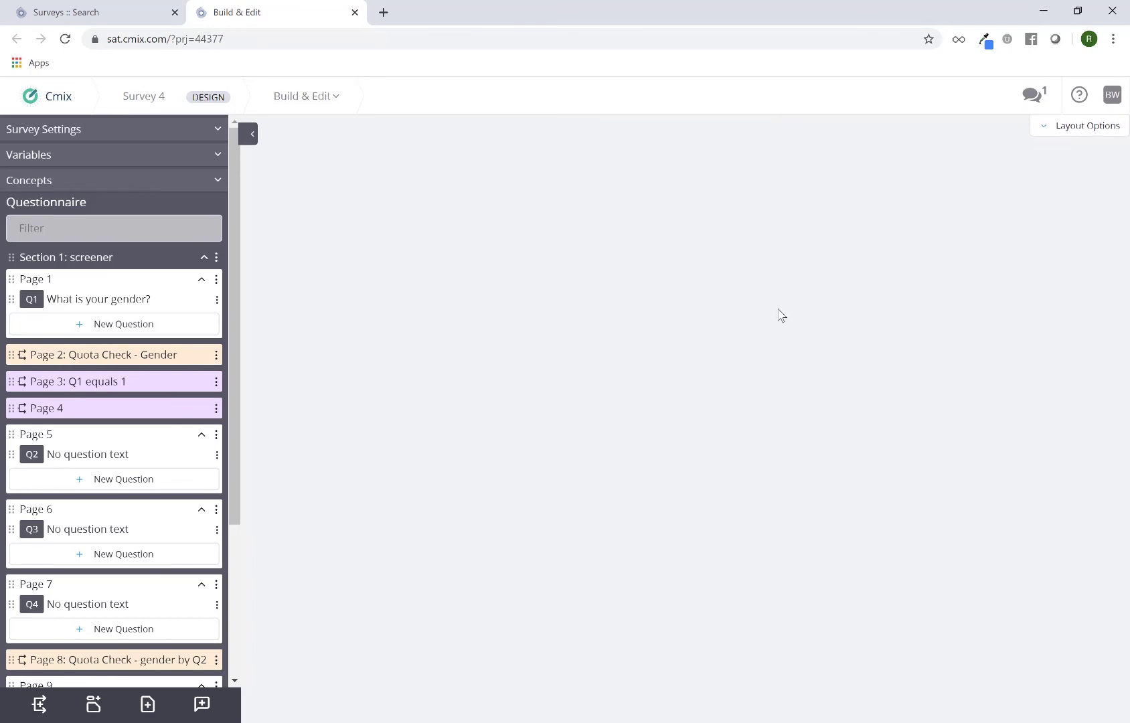
Step: Browse Q2, Page 2 and Page 3 in the Questionnaire panel, ending back on Q1
{"action": "left_click", "coordinate": [131, 304]}
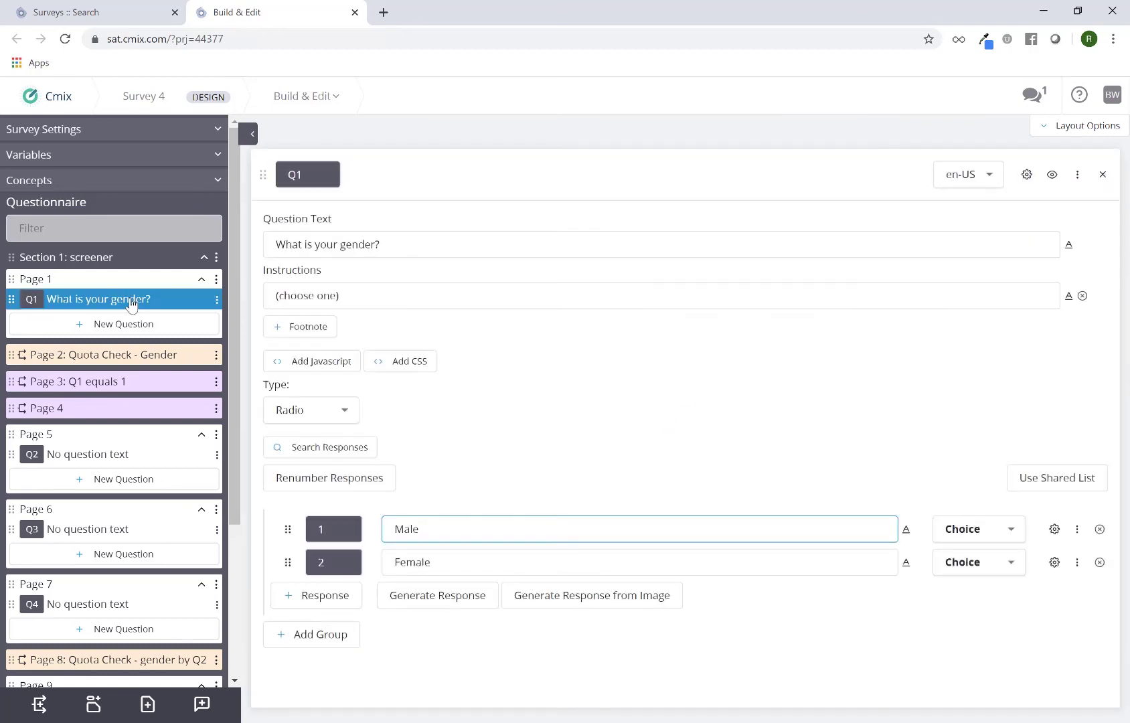
{"action": "left_click", "coordinate": [117, 458]}
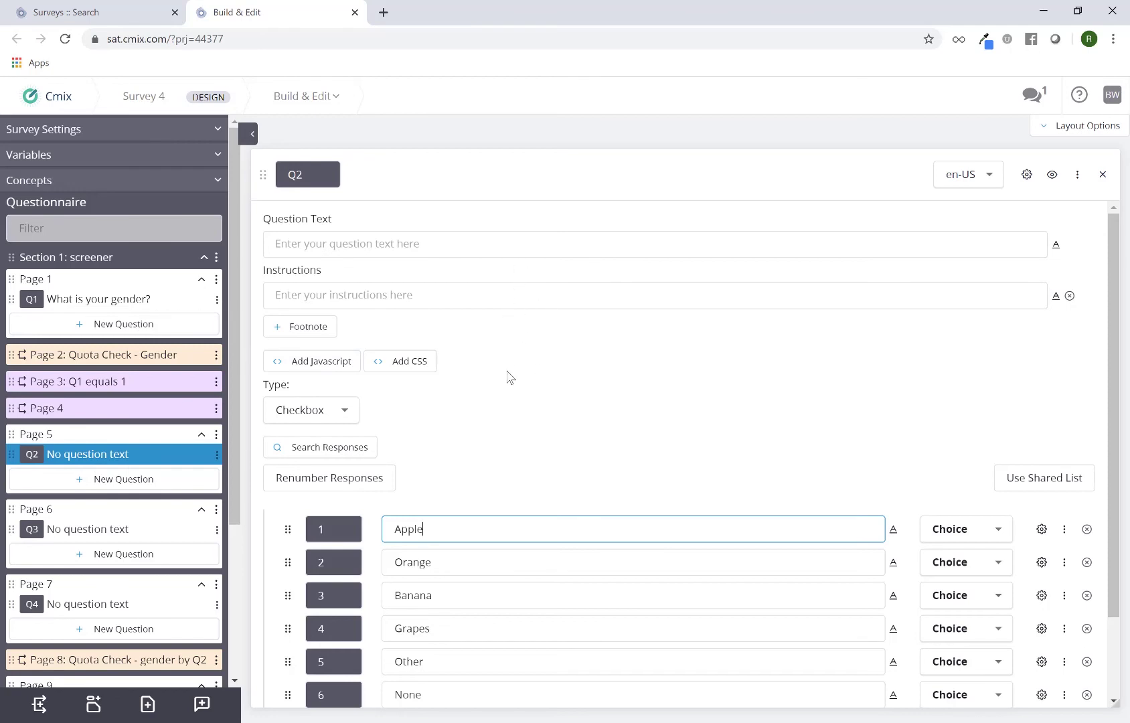
{"action": "left_click", "coordinate": [94, 303]}
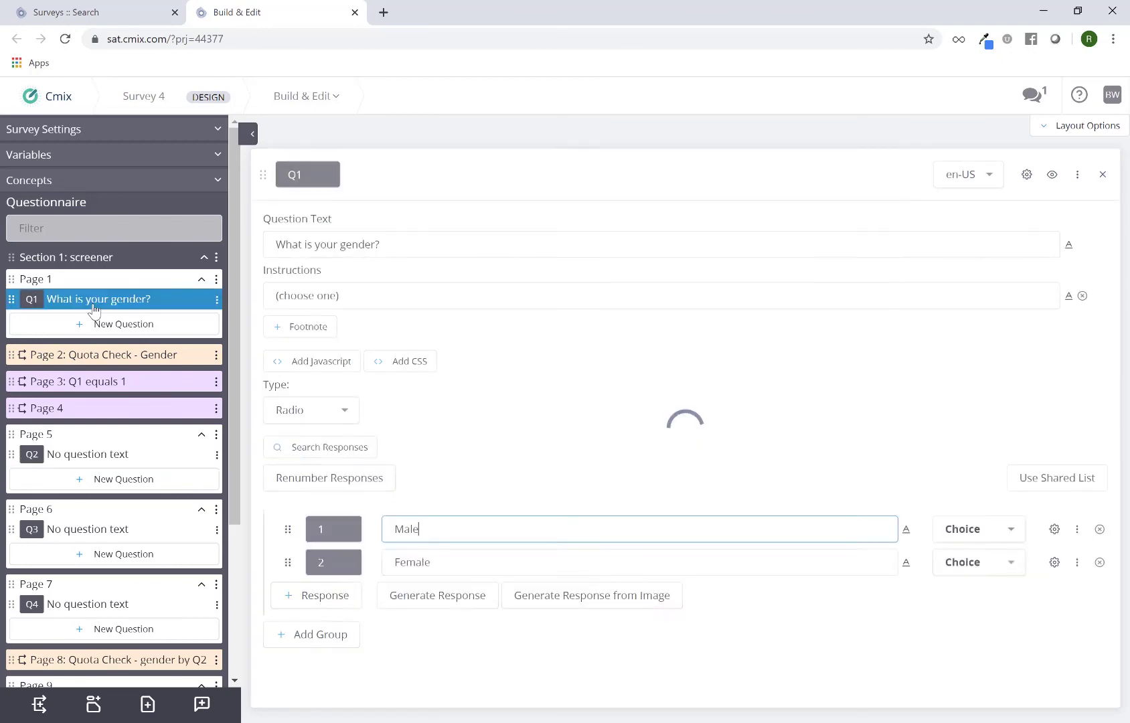
{"action": "left_click", "coordinate": [99, 360]}
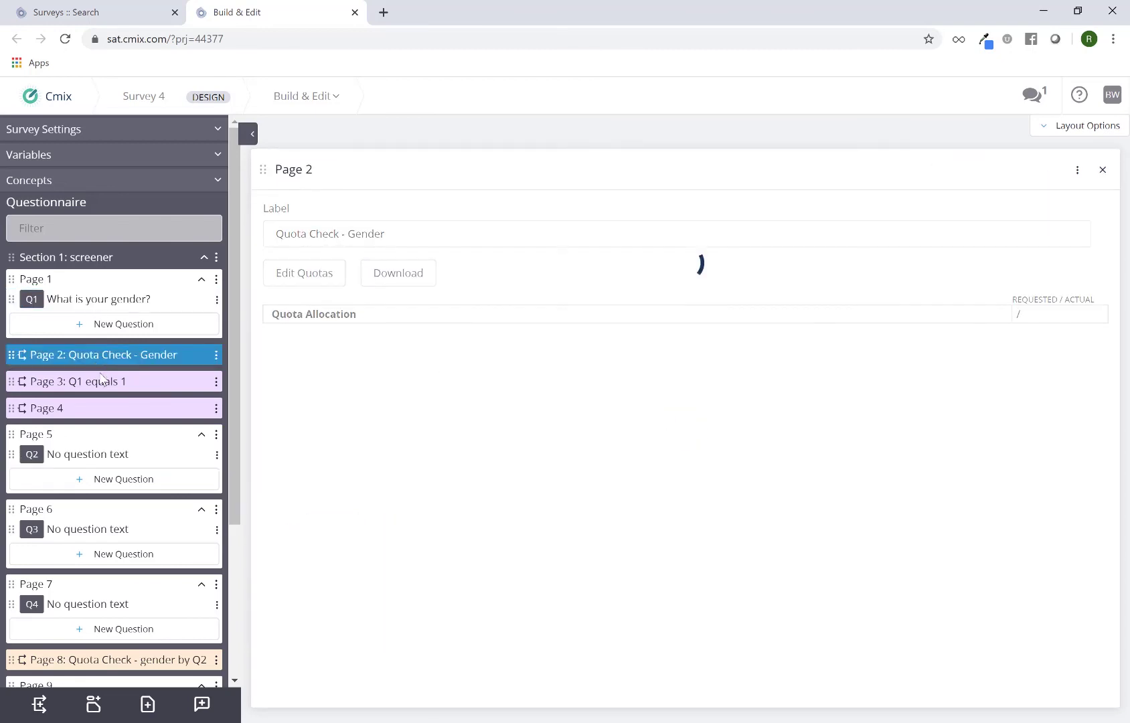
{"action": "left_click", "coordinate": [99, 382]}
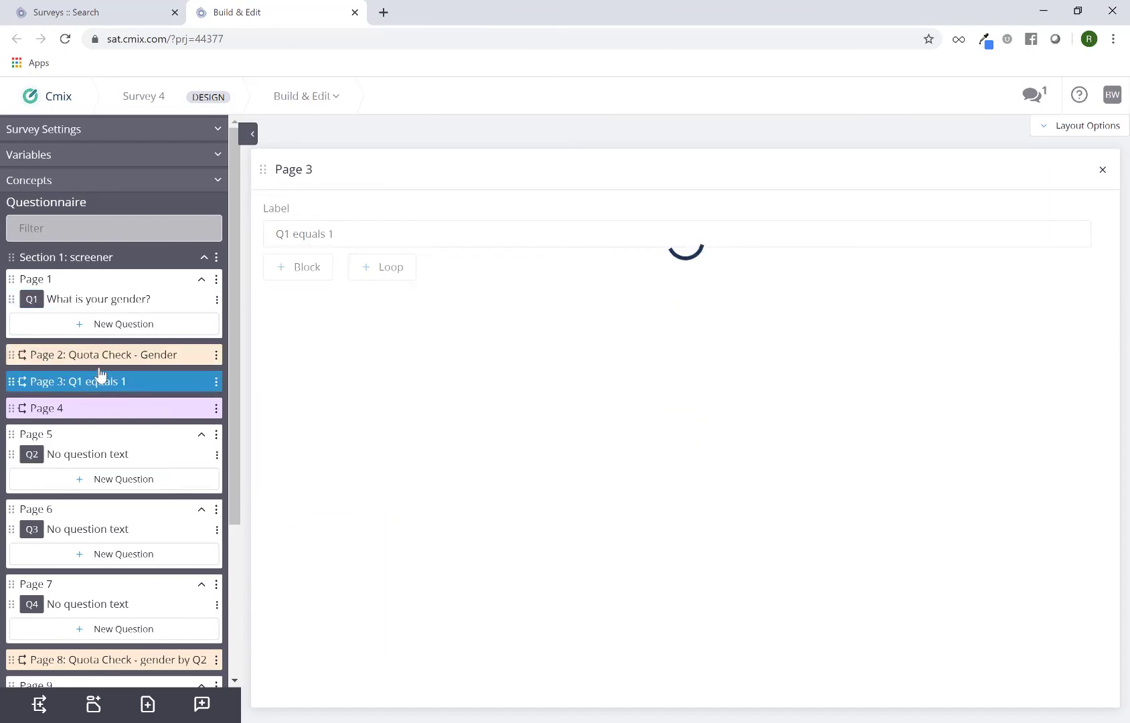
{"action": "left_click", "coordinate": [118, 303]}
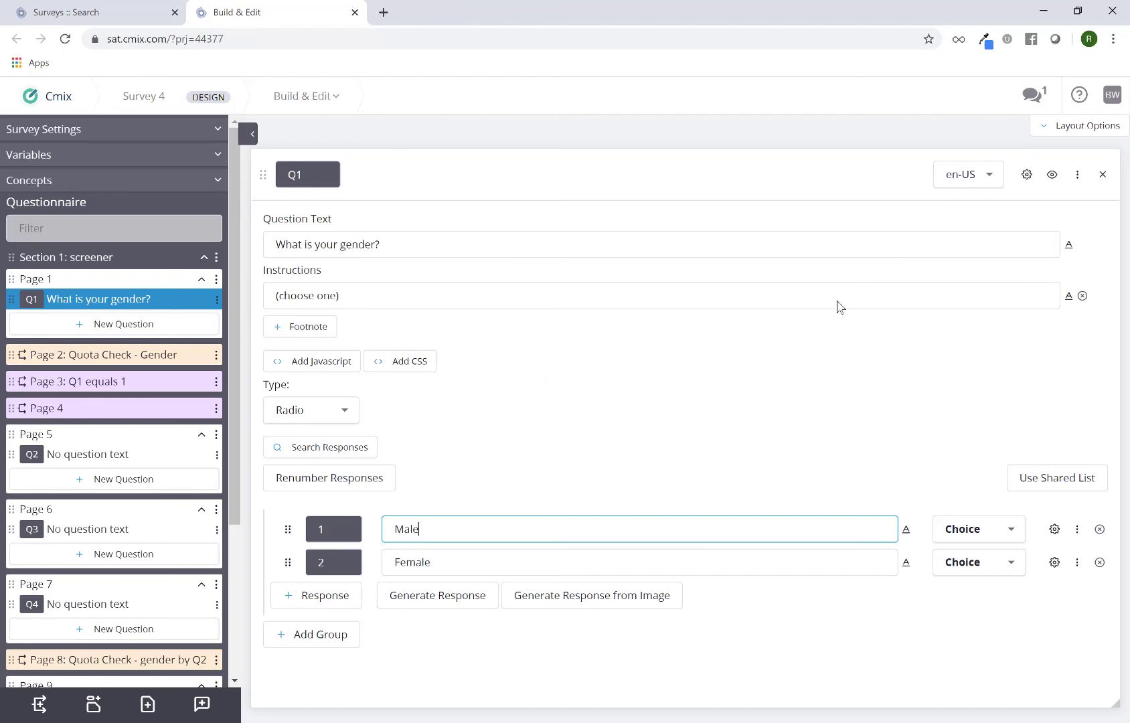
Step: Switch to the 1 Column layout and stack the Q2 and Q3 cards alongside Q1
{"action": "left_click", "coordinate": [1065, 126]}
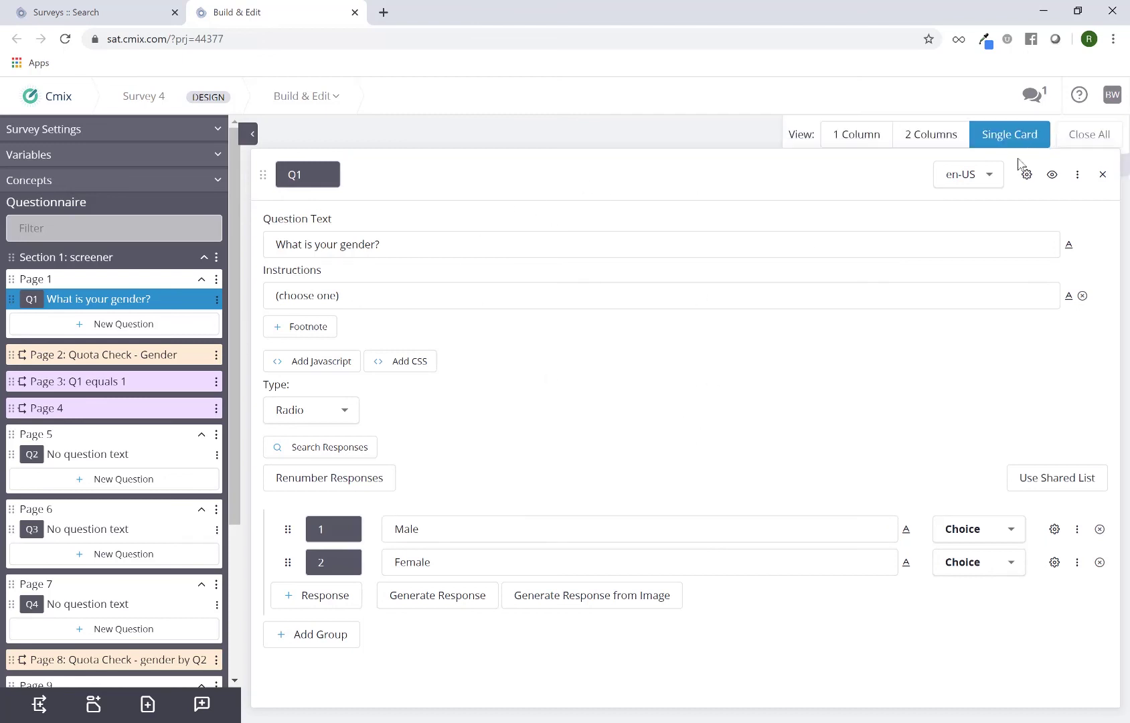
{"action": "left_click", "coordinate": [854, 143]}
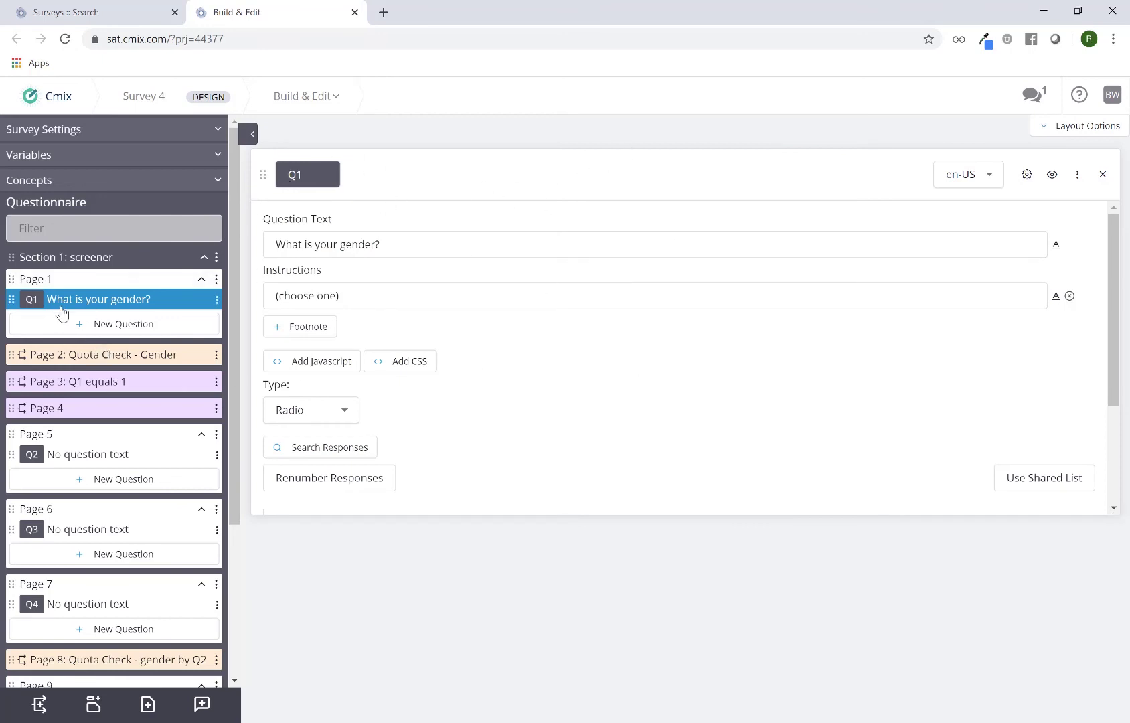
{"action": "left_click", "coordinate": [94, 456]}
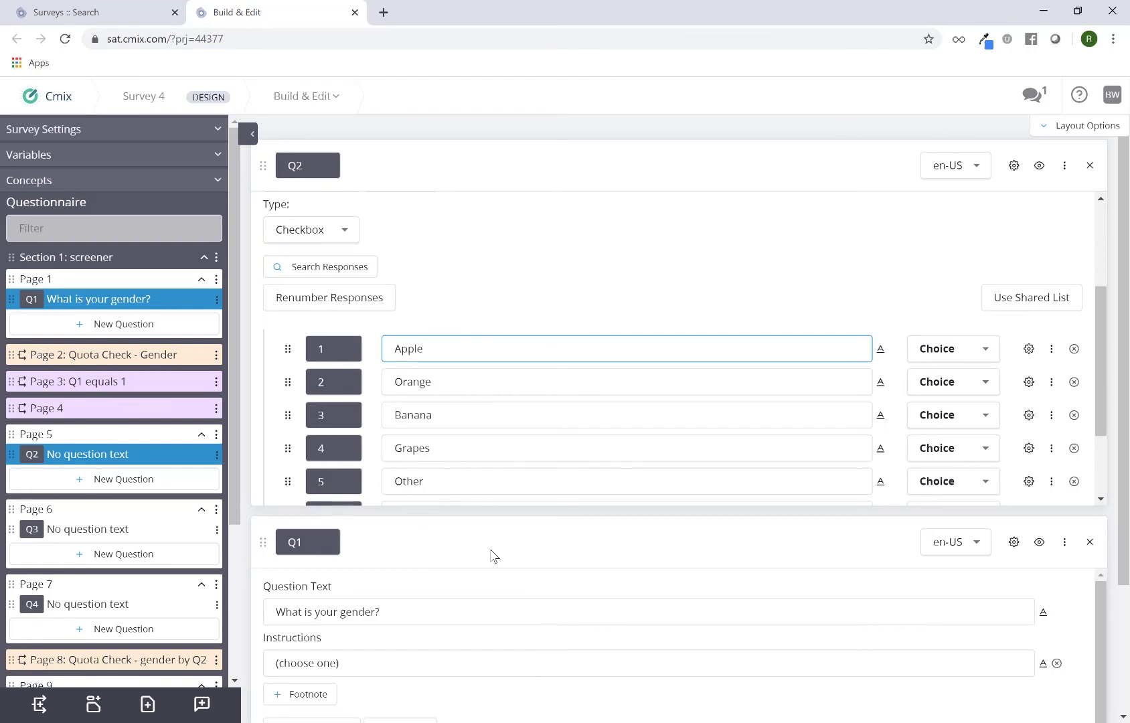
{"action": "left_click", "coordinate": [156, 535]}
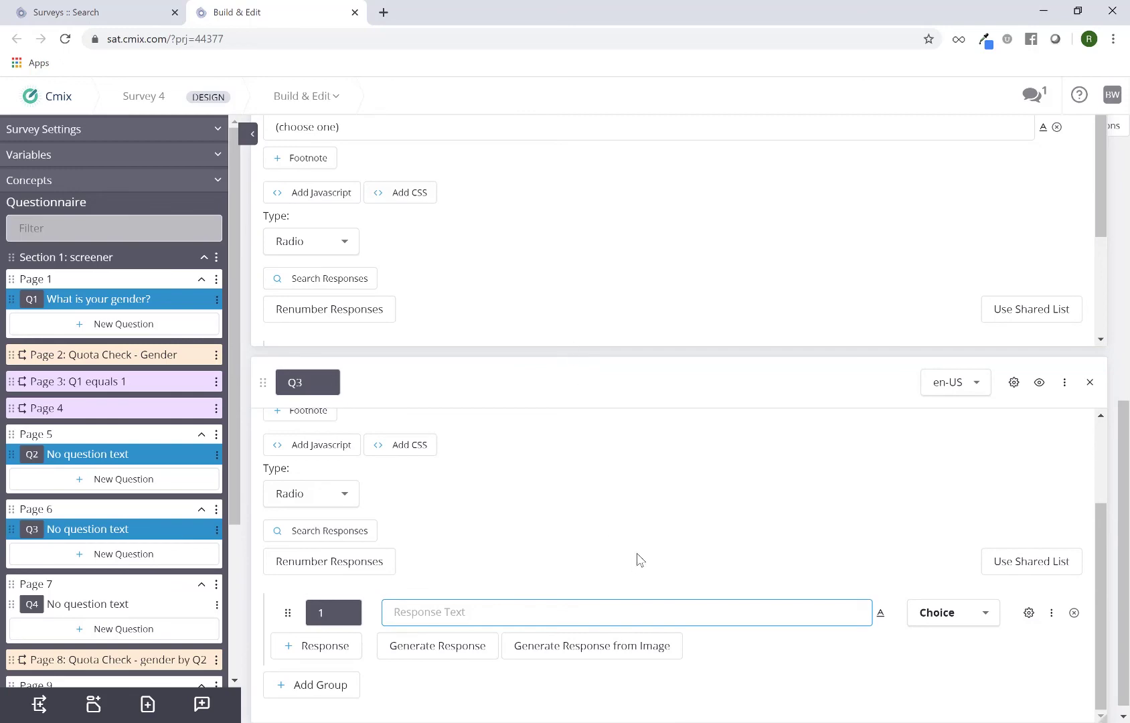
{"action": "scroll", "coordinate": [714, 524], "scroll_direction": "up", "scroll_amount": 6}
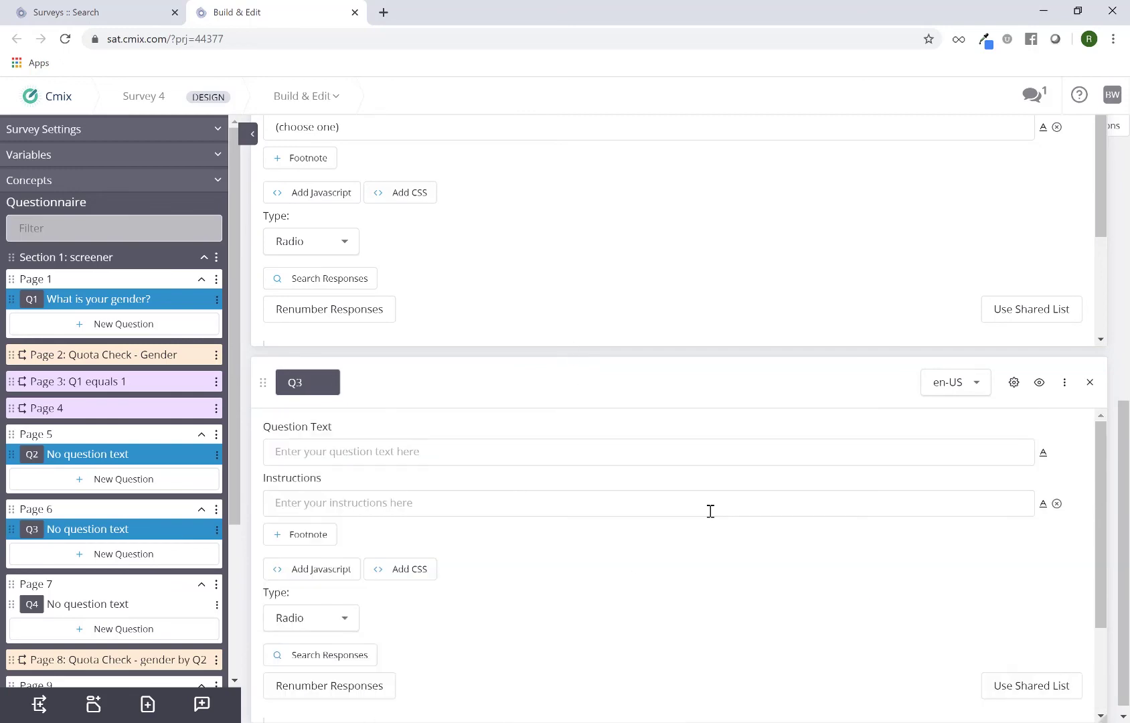
{"action": "scroll", "coordinate": [730, 310], "scroll_direction": "up", "scroll_amount": 5}
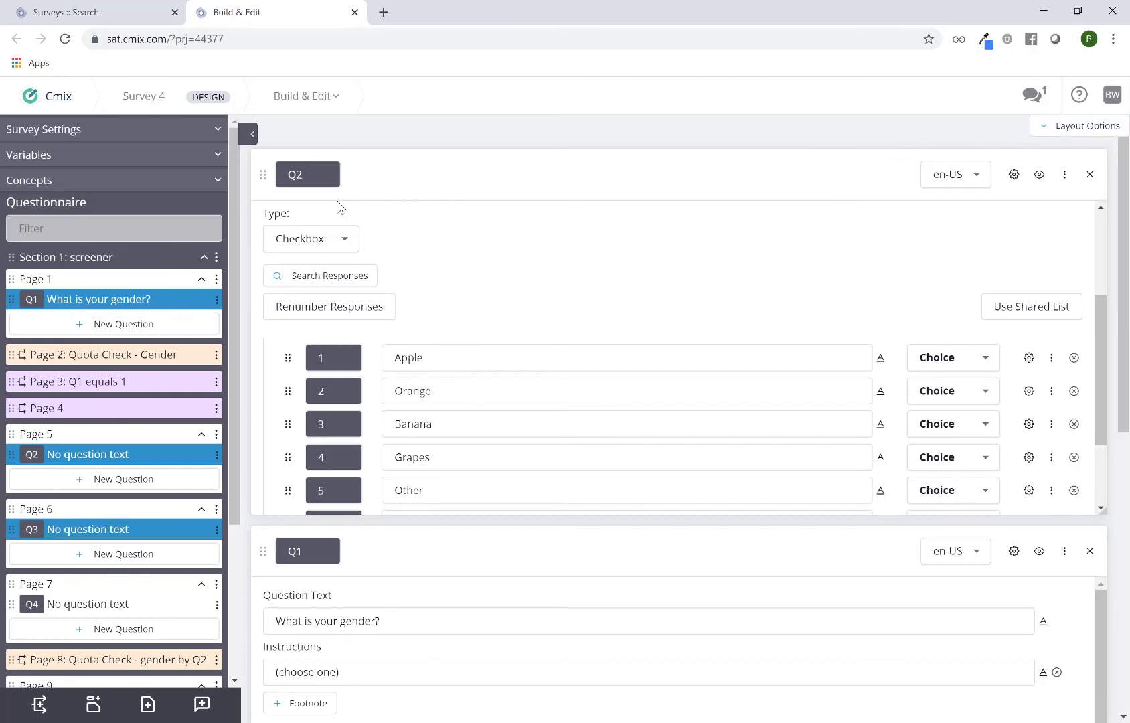
{"action": "scroll", "coordinate": [492, 396], "scroll_direction": "down", "scroll_amount": 2}
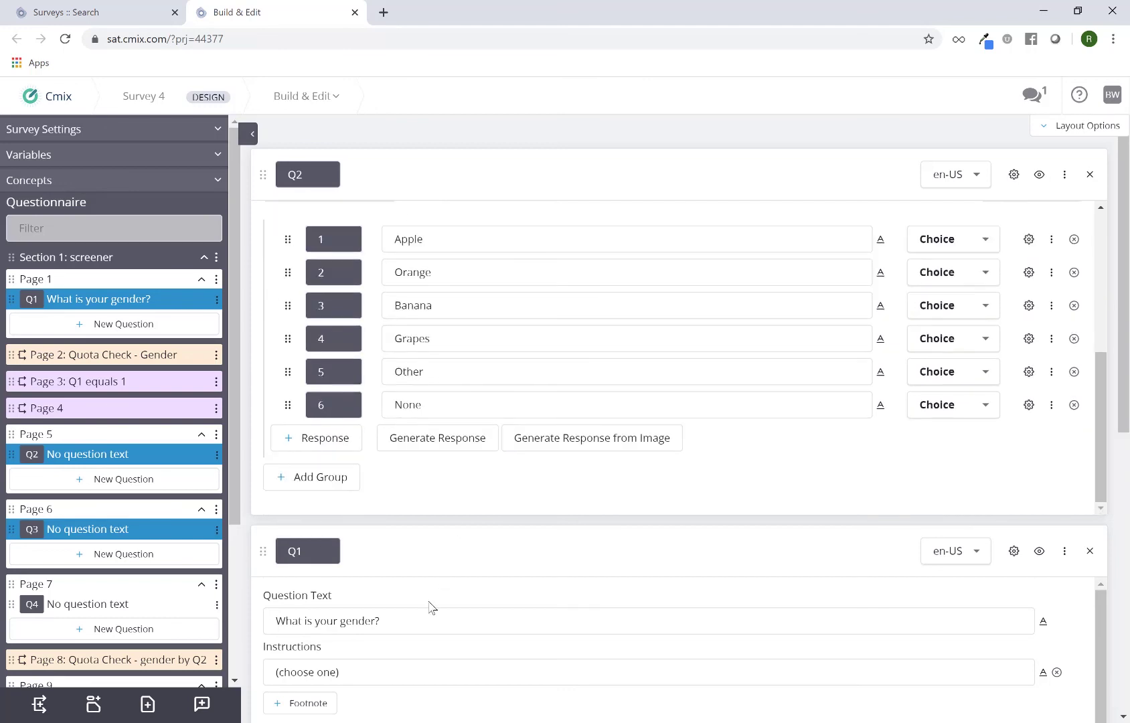
{"action": "scroll", "coordinate": [432, 606], "scroll_direction": "down", "scroll_amount": 3}
{"action": "scroll", "coordinate": [431, 603], "scroll_direction": "up", "scroll_amount": 3}
Step: Switch to 2 Columns, drag the Q2 card beside Q1, and close the Q3 card
{"action": "left_click", "coordinate": [1064, 134]}
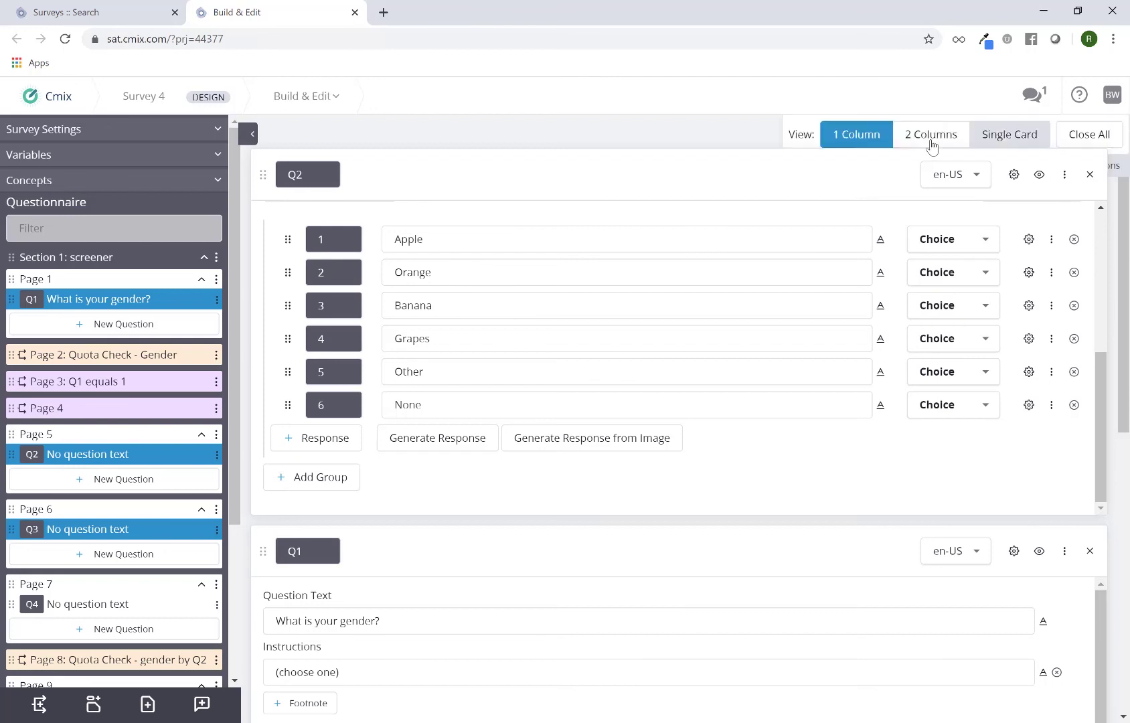
{"action": "left_click", "coordinate": [927, 145]}
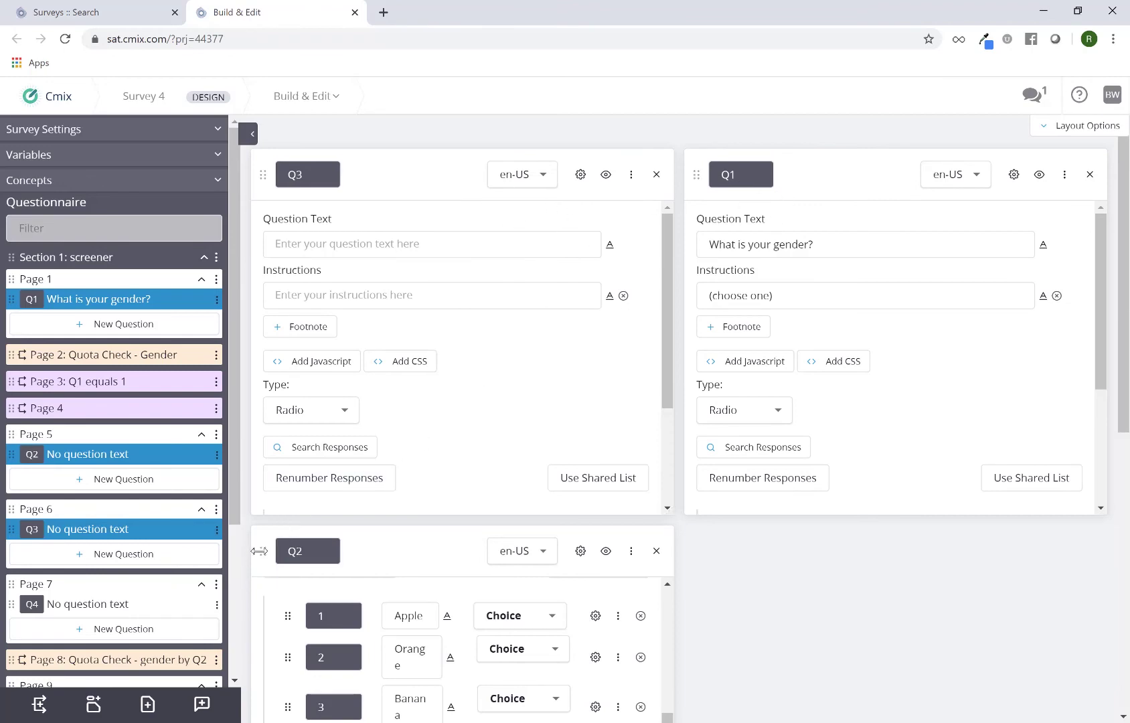
{"action": "left_click_drag", "start_coordinate": [262, 553], "coordinate": [758, 152]}
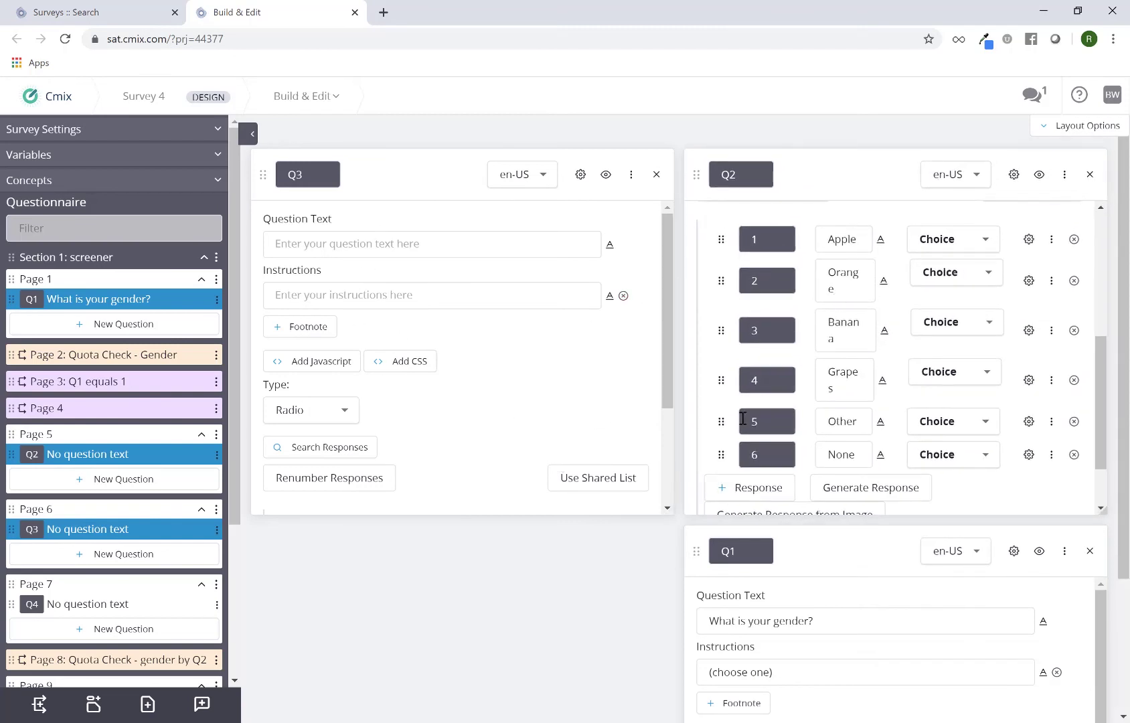
{"action": "scroll", "coordinate": [517, 302], "scroll_direction": "down", "scroll_amount": 3}
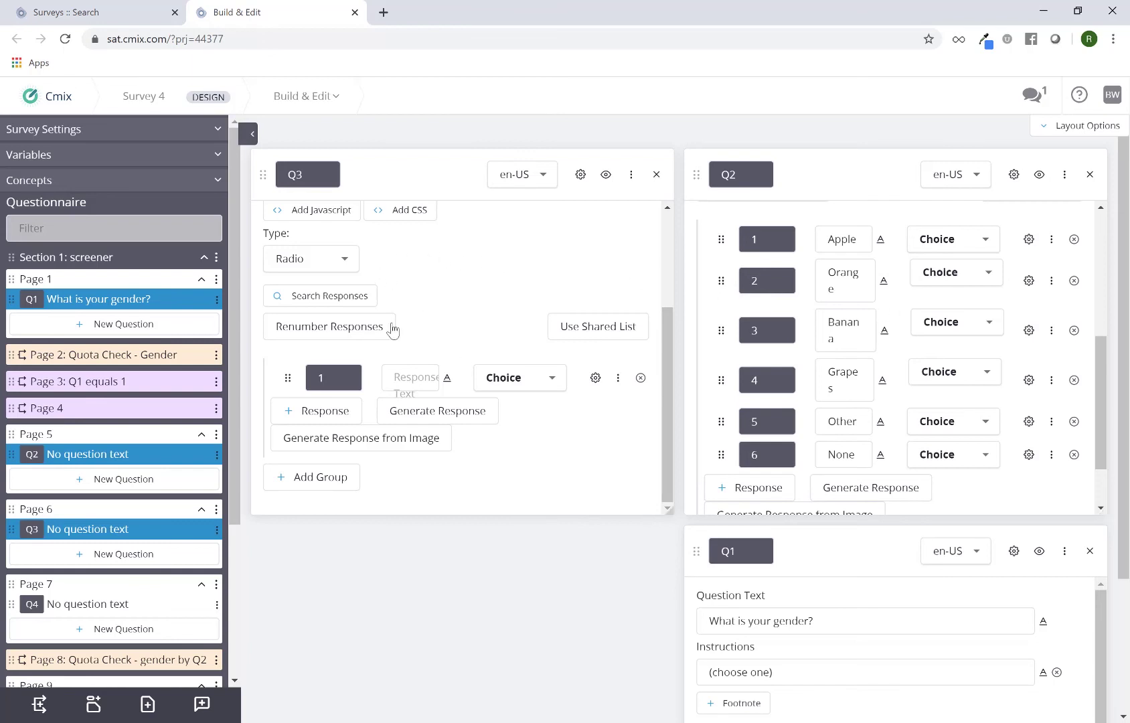
{"action": "left_click", "coordinate": [473, 418]}
{"action": "left_click", "coordinate": [656, 175]}
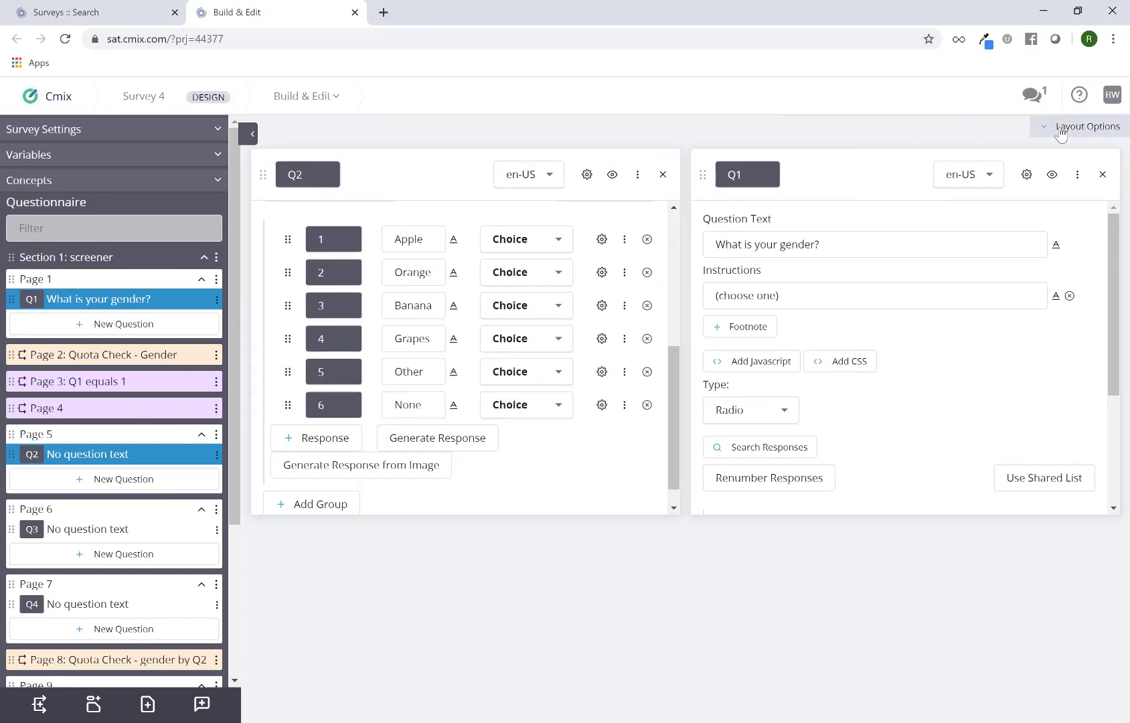
Step: Close all open question cards and switch the editor to the 1 Column view
{"action": "left_click", "coordinate": [1062, 134]}
{"action": "left_click", "coordinate": [1090, 134]}
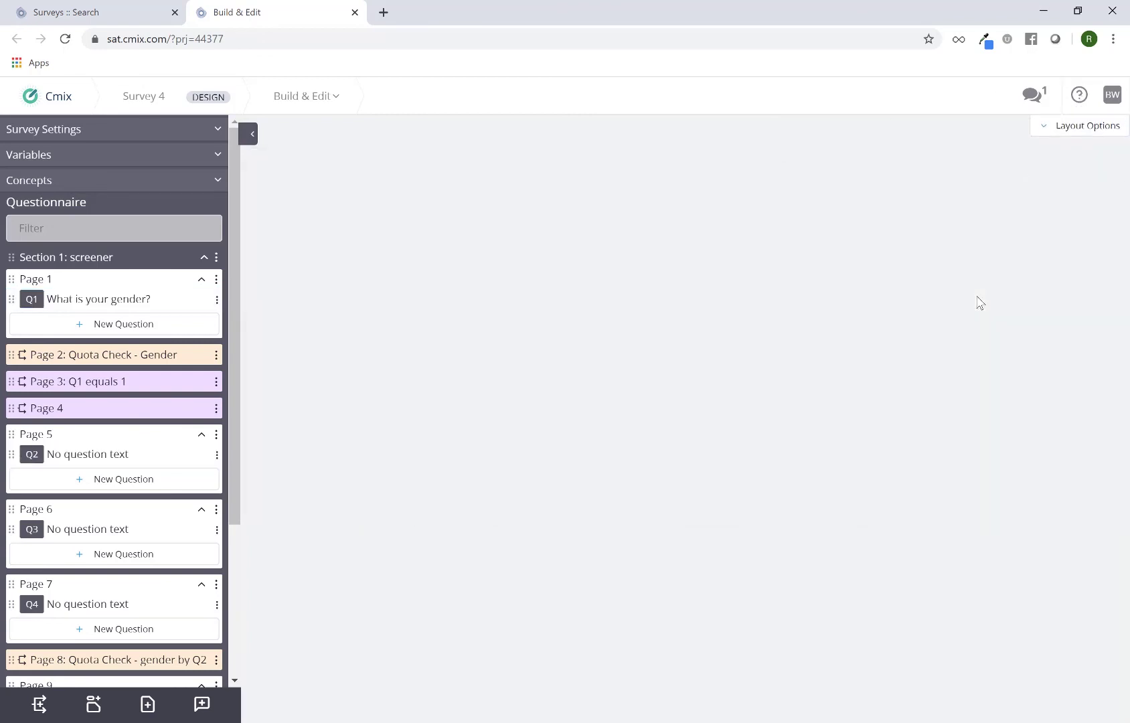
{"action": "left_click", "coordinate": [1079, 127]}
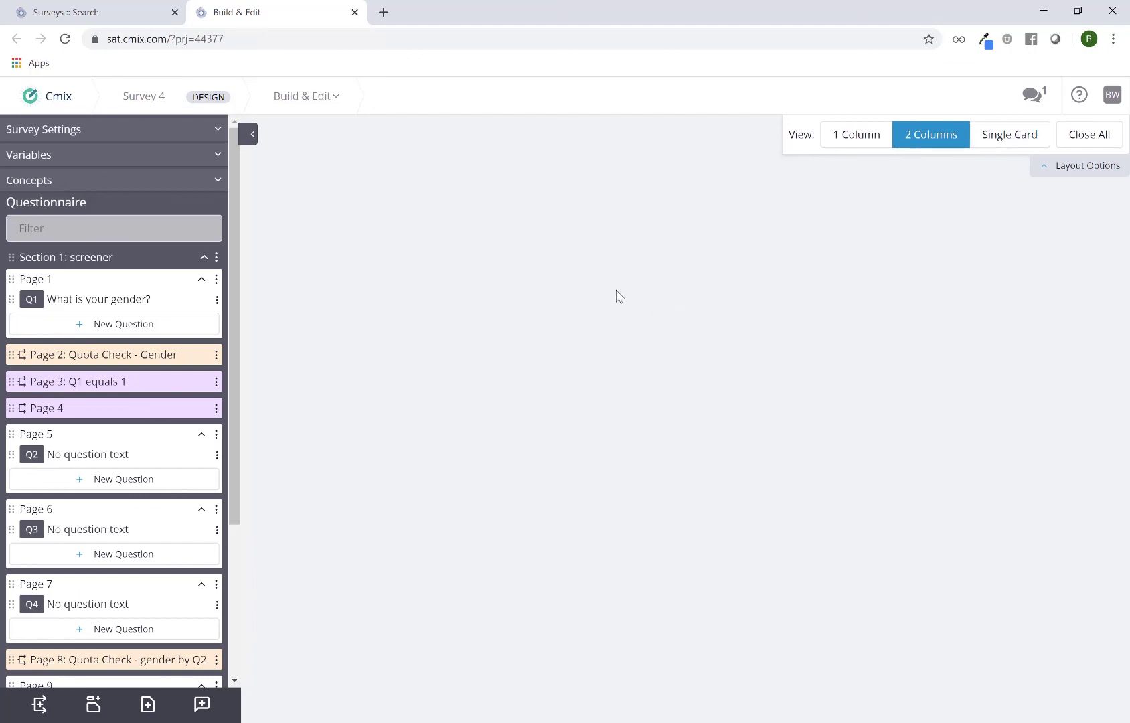
{"action": "left_click", "coordinate": [845, 143]}
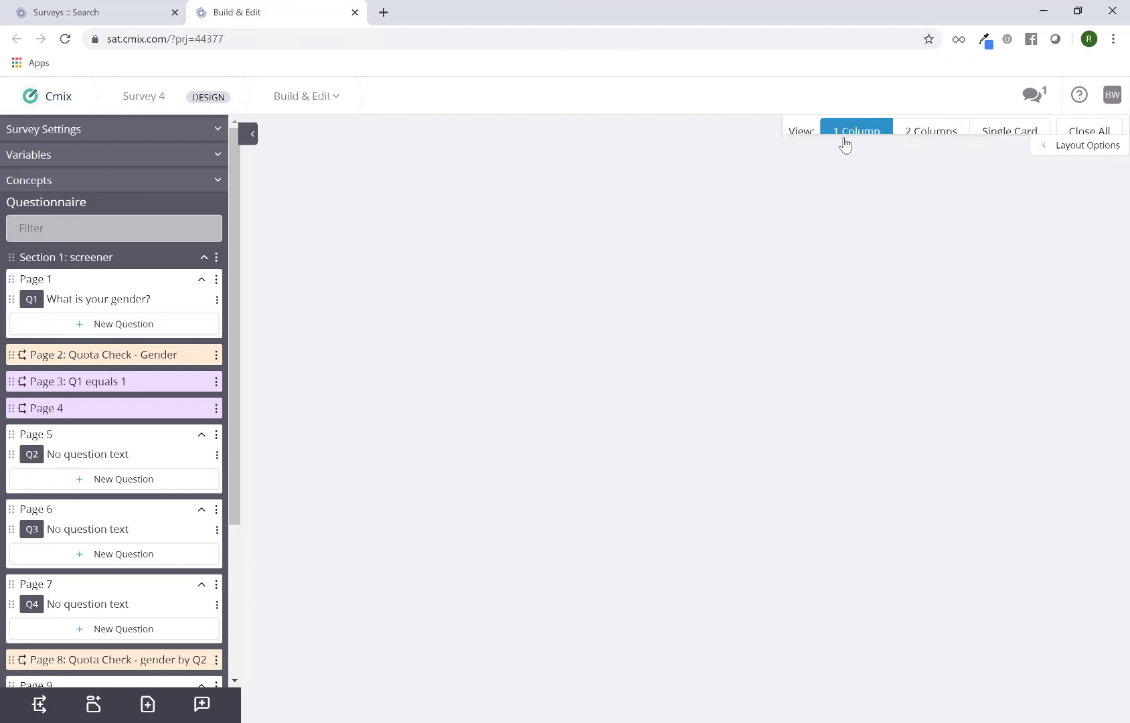
Step: Choose the Single Card view and collapse the Layout Options bar
{"action": "left_click", "coordinate": [1058, 128]}
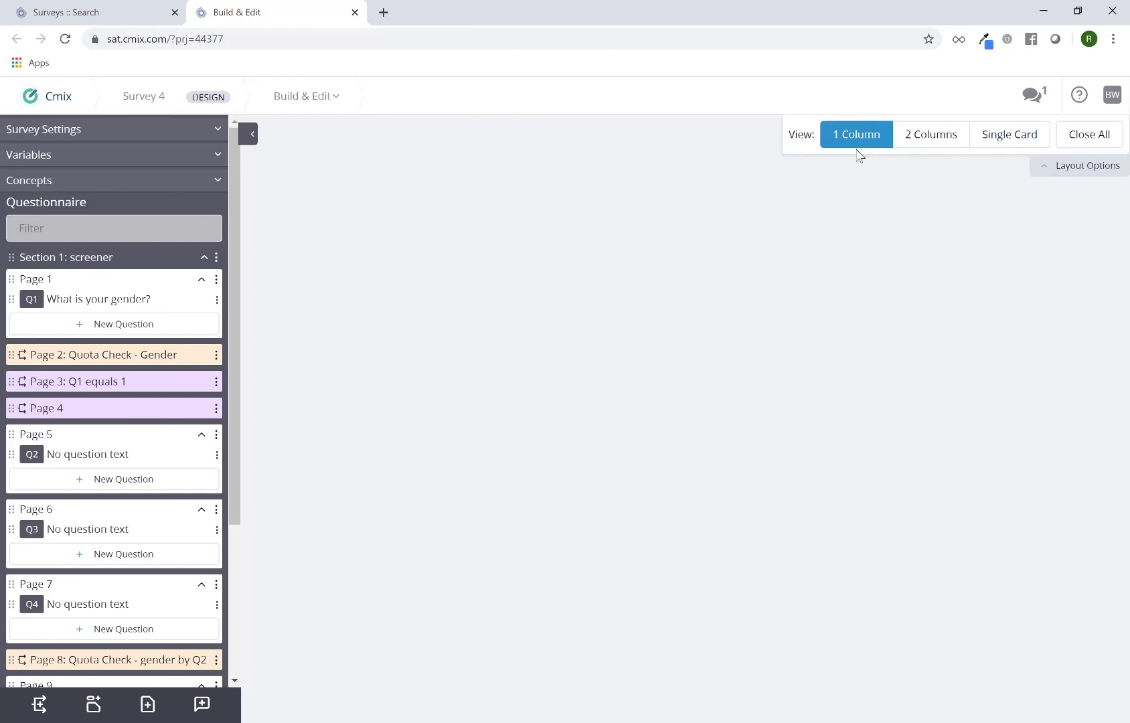
{"action": "left_click", "coordinate": [1004, 137]}
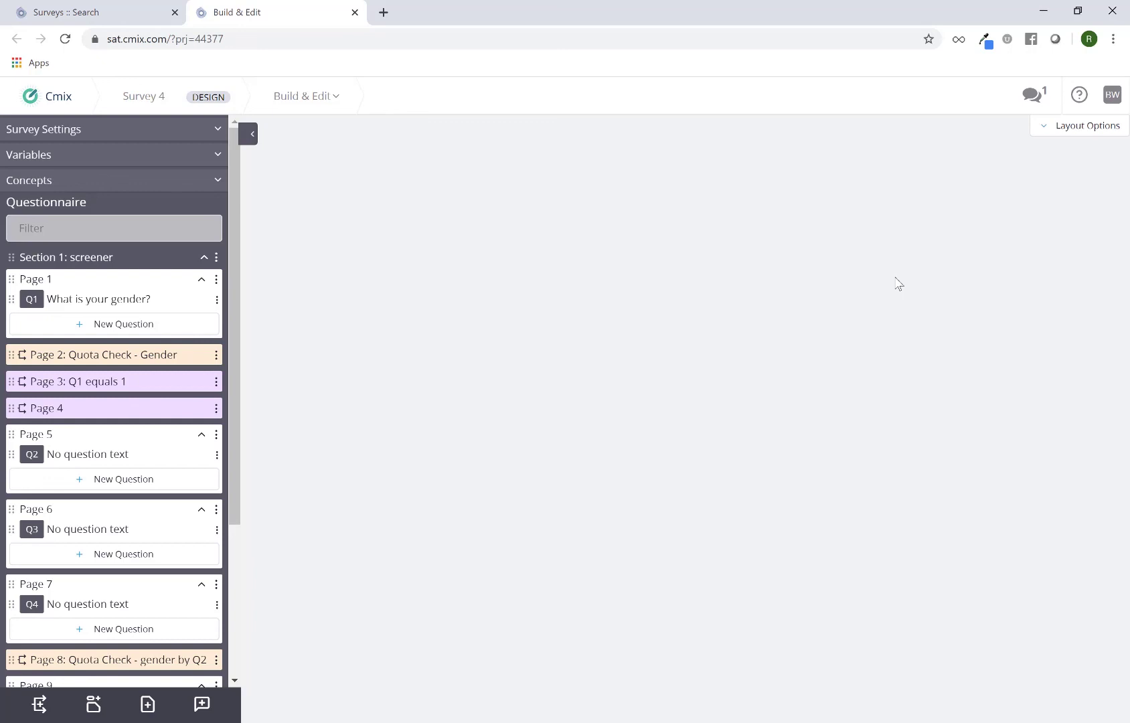
{"action": "left_click", "coordinate": [1104, 127]}
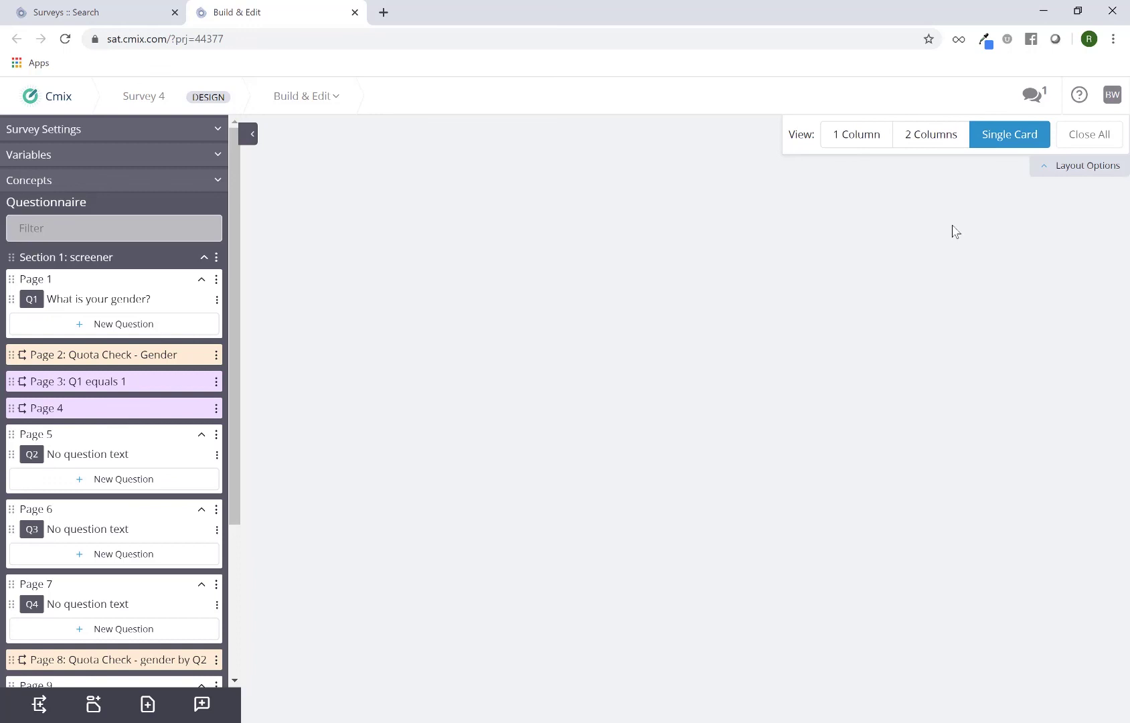
{"action": "left_click", "coordinate": [1097, 167]}
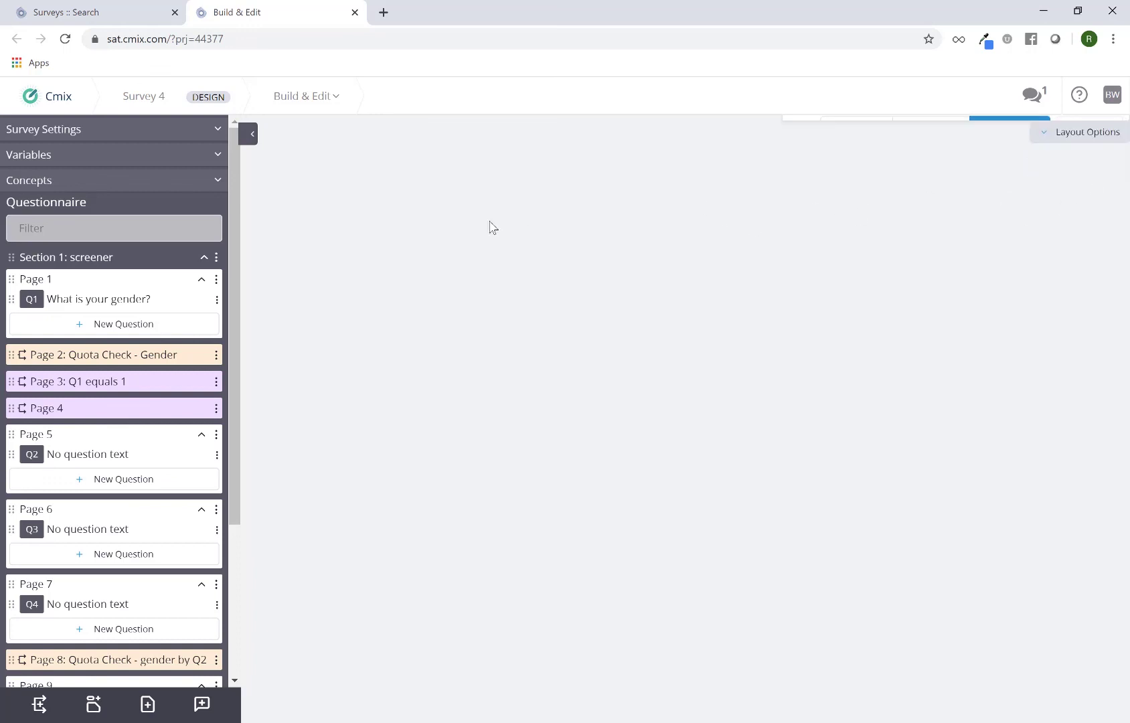
{"action": "left_click", "coordinate": [254, 137]}
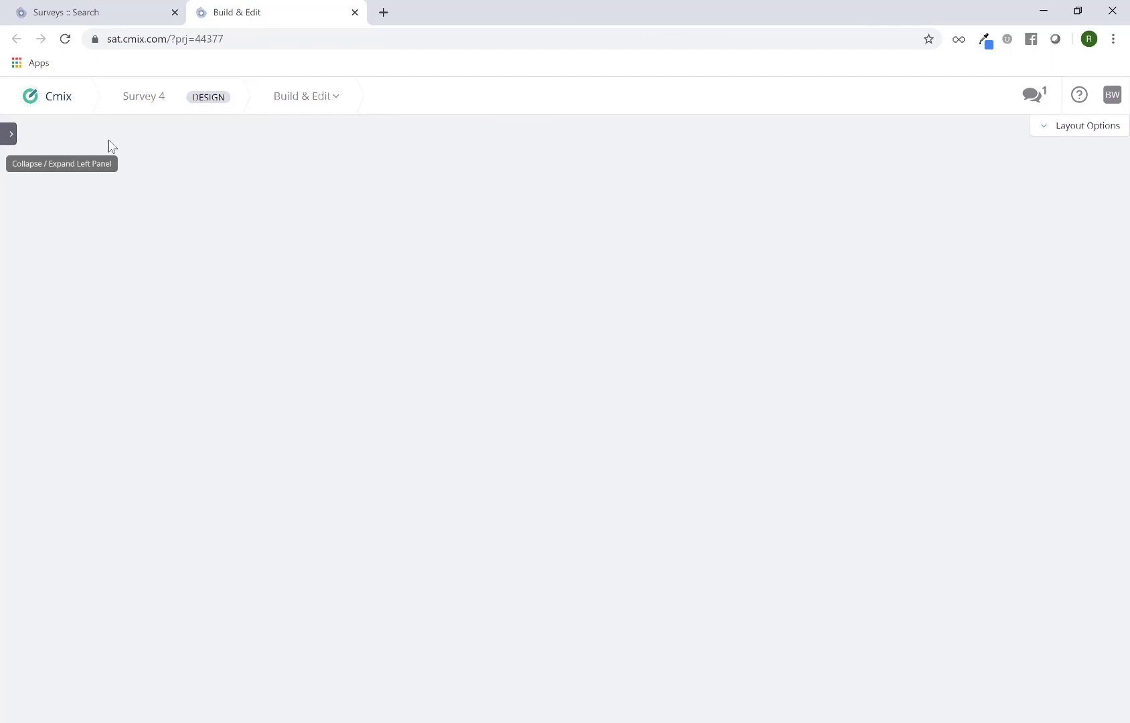
{"action": "left_click", "coordinate": [11, 134]}
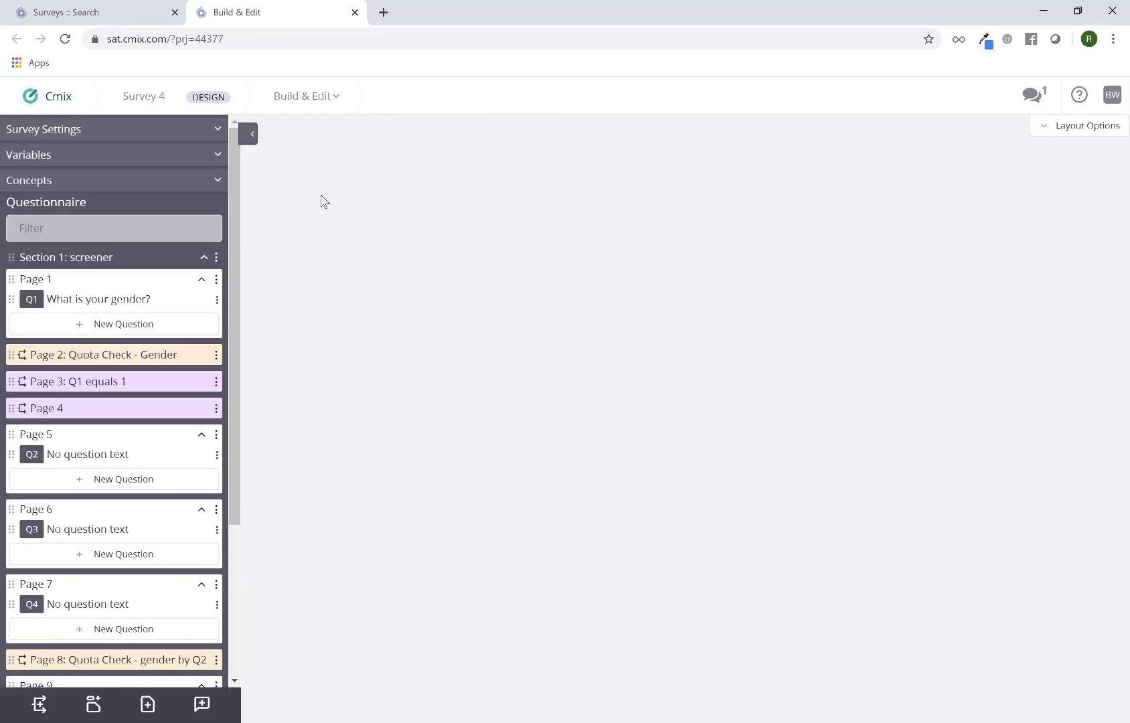
{"action": "left_click", "coordinate": [248, 134]}
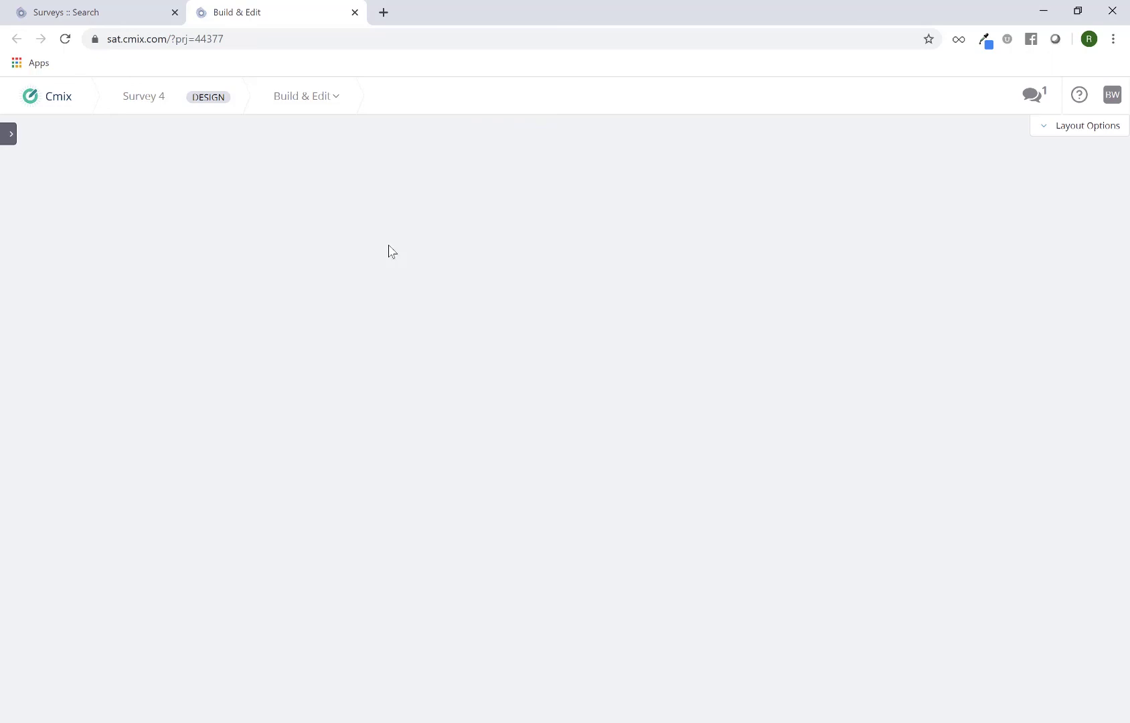
{"action": "left_click", "coordinate": [9, 134]}
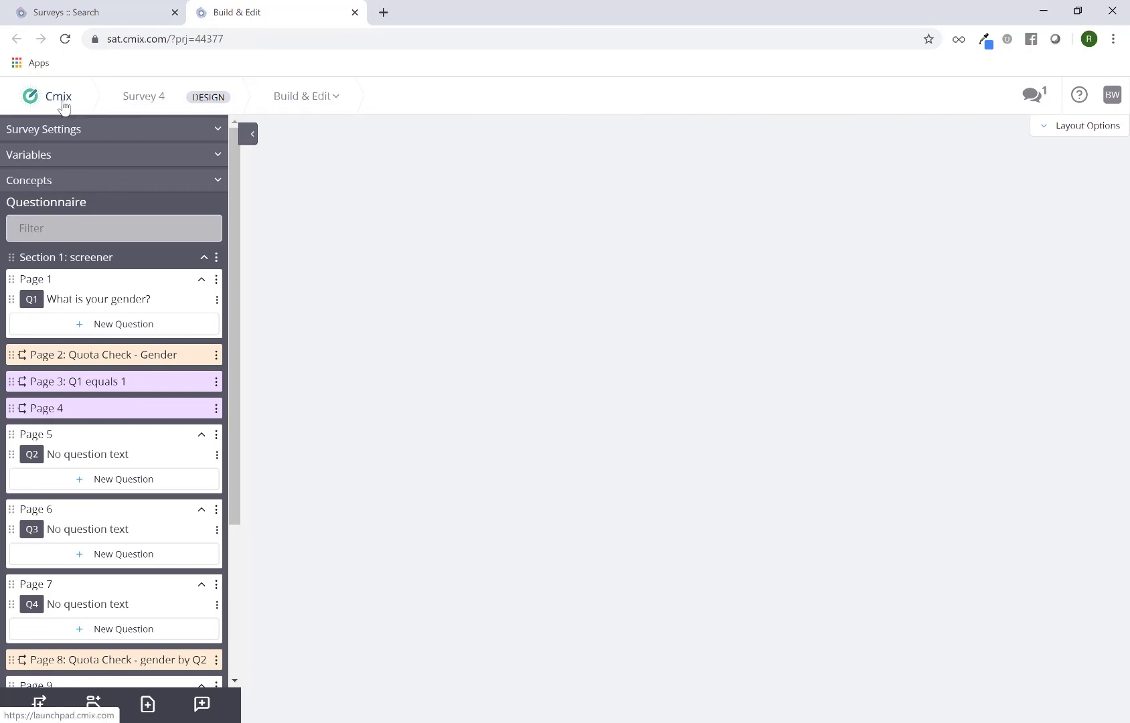
{"action": "left_click", "coordinate": [131, 98]}
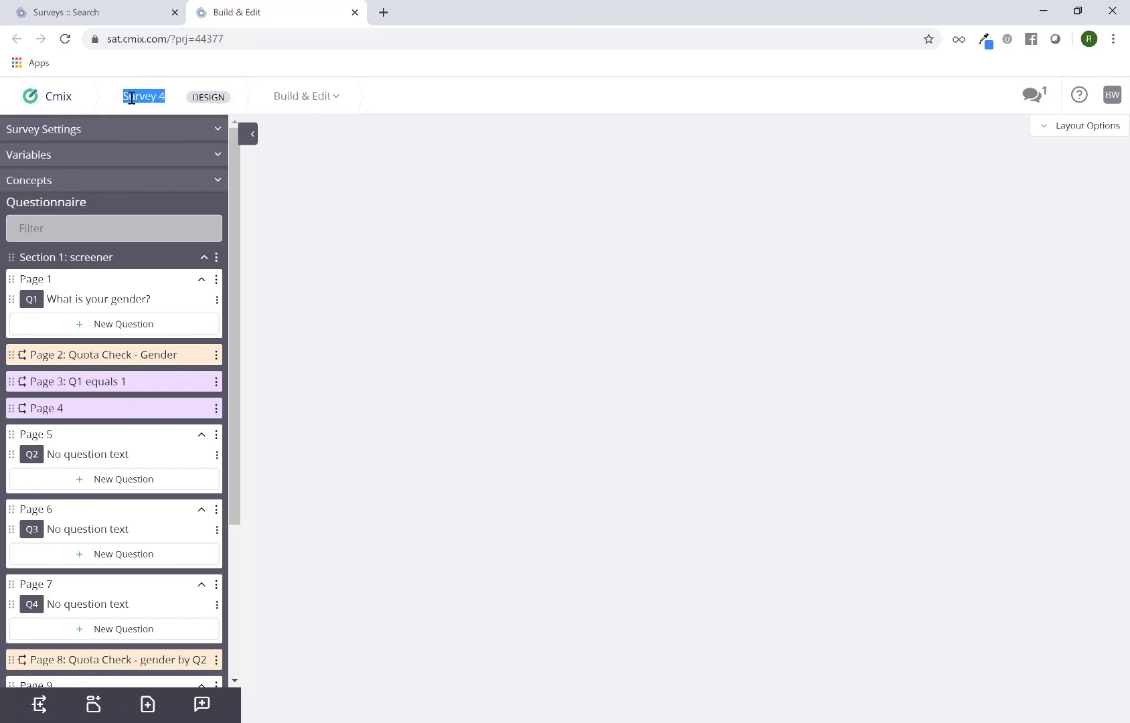
{"action": "double_click", "coordinate": [201, 99]}
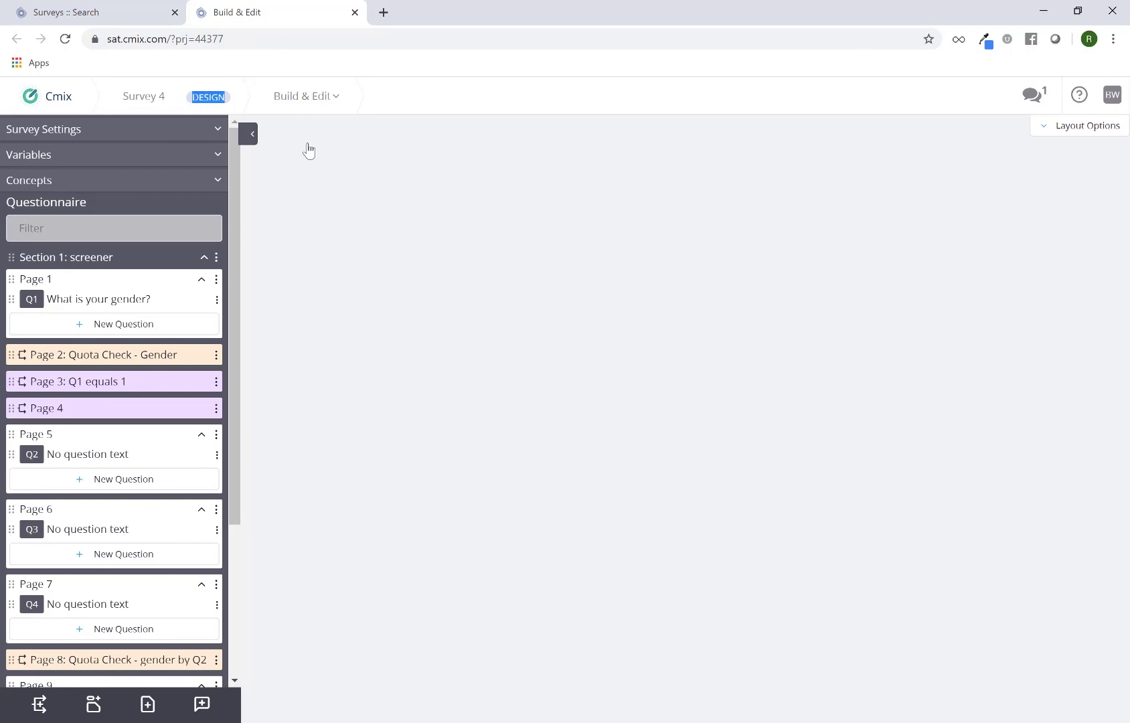
{"action": "left_click", "coordinate": [326, 101]}
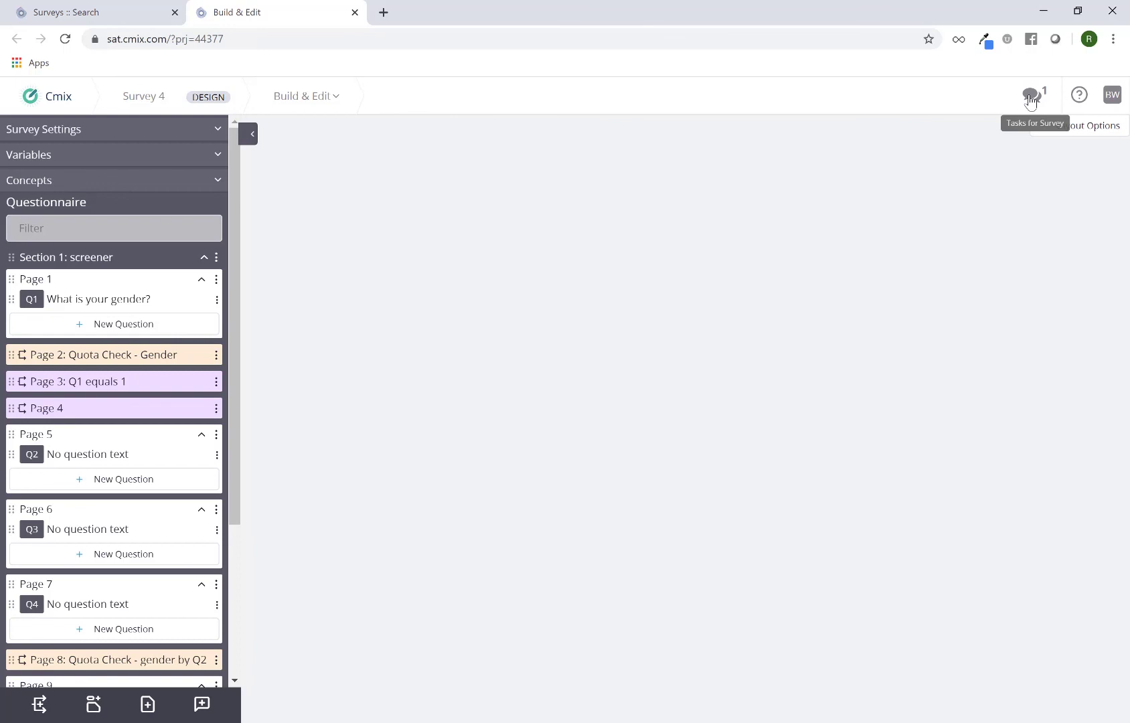
{"action": "left_click", "coordinate": [1031, 96]}
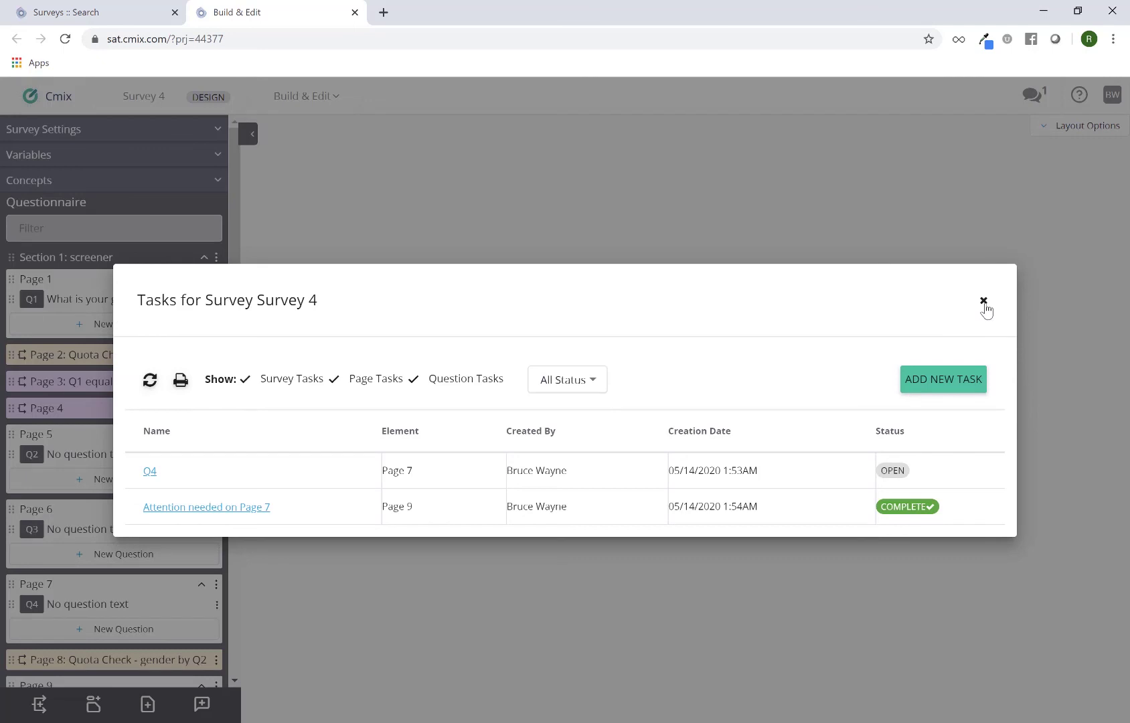
{"action": "left_click", "coordinate": [984, 301]}
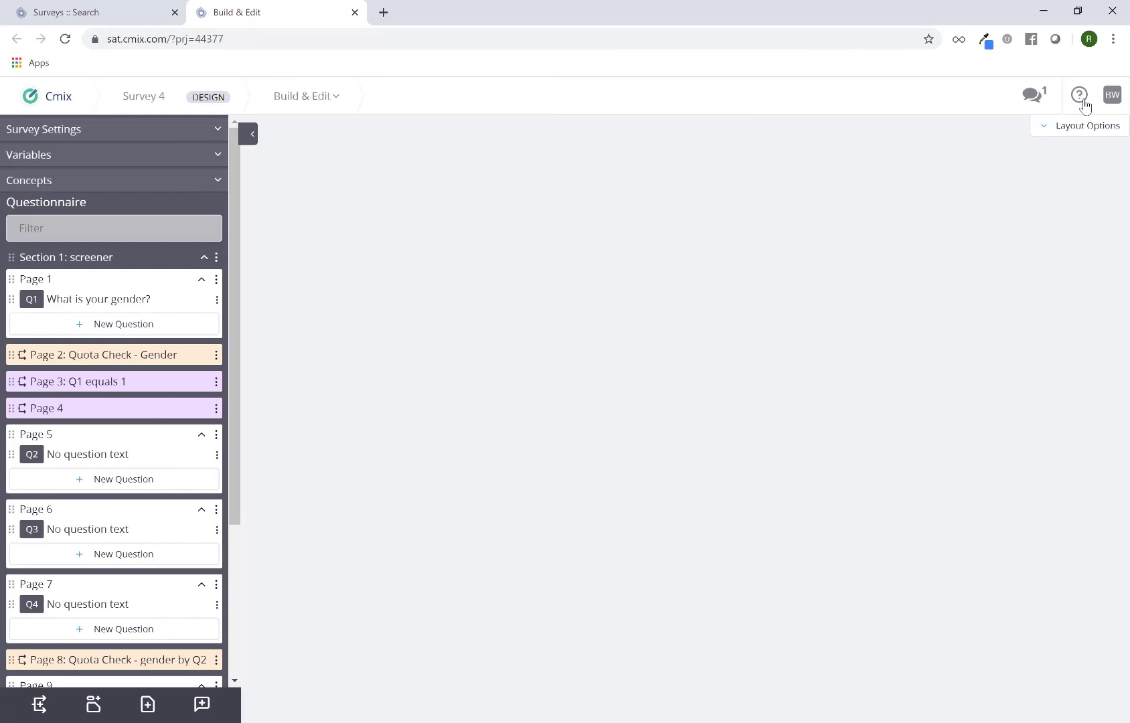
Step: Open the help widget, read the Logic Syntax article, then close it
{"action": "left_click", "coordinate": [1083, 101]}
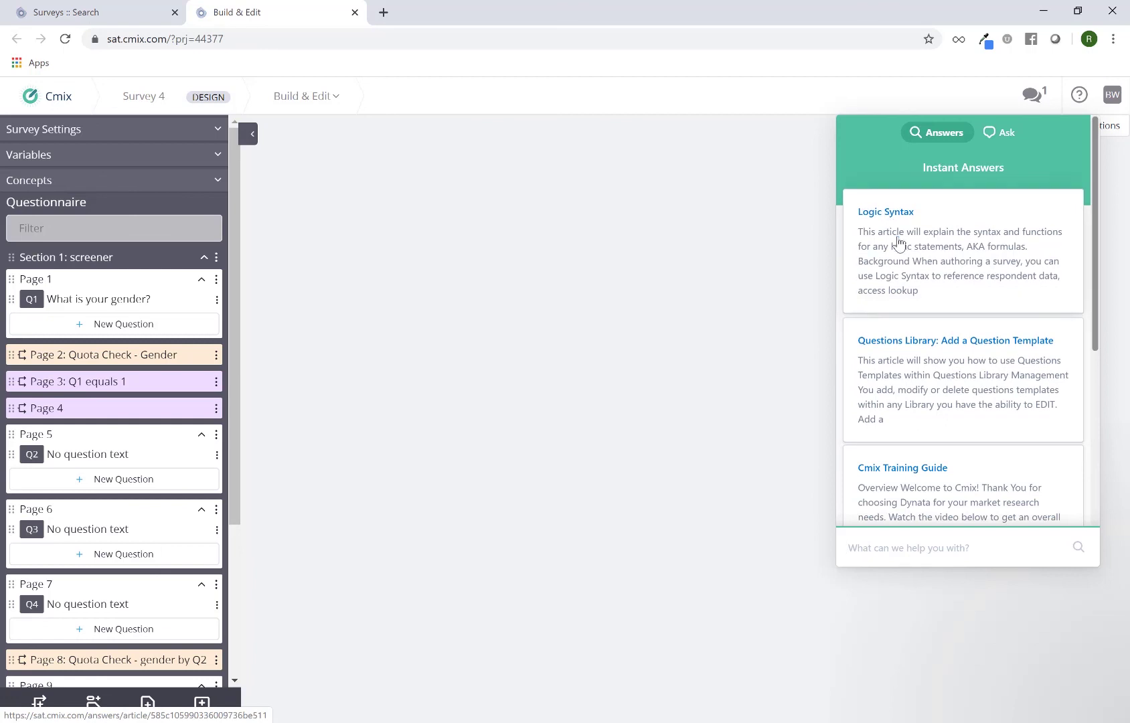
{"action": "left_click", "coordinate": [911, 256]}
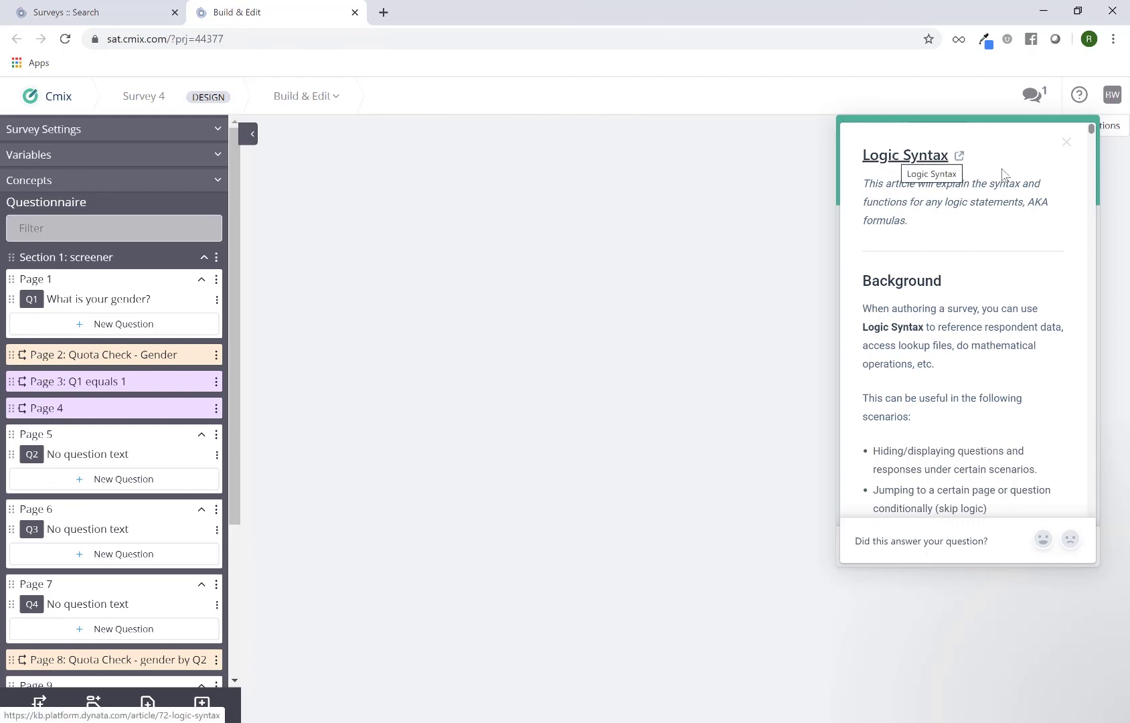
{"action": "left_click", "coordinate": [1066, 143]}
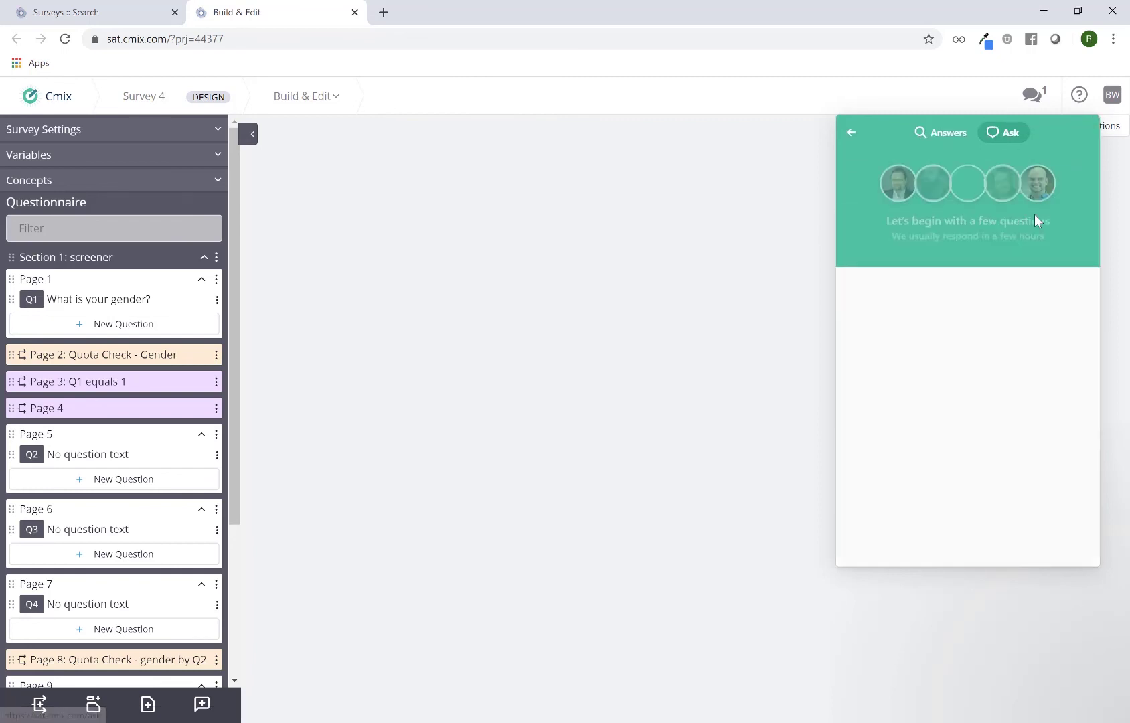
Step: Choose Cmix as the support question's product and focus the Subject and message fields
{"action": "left_click", "coordinate": [920, 305]}
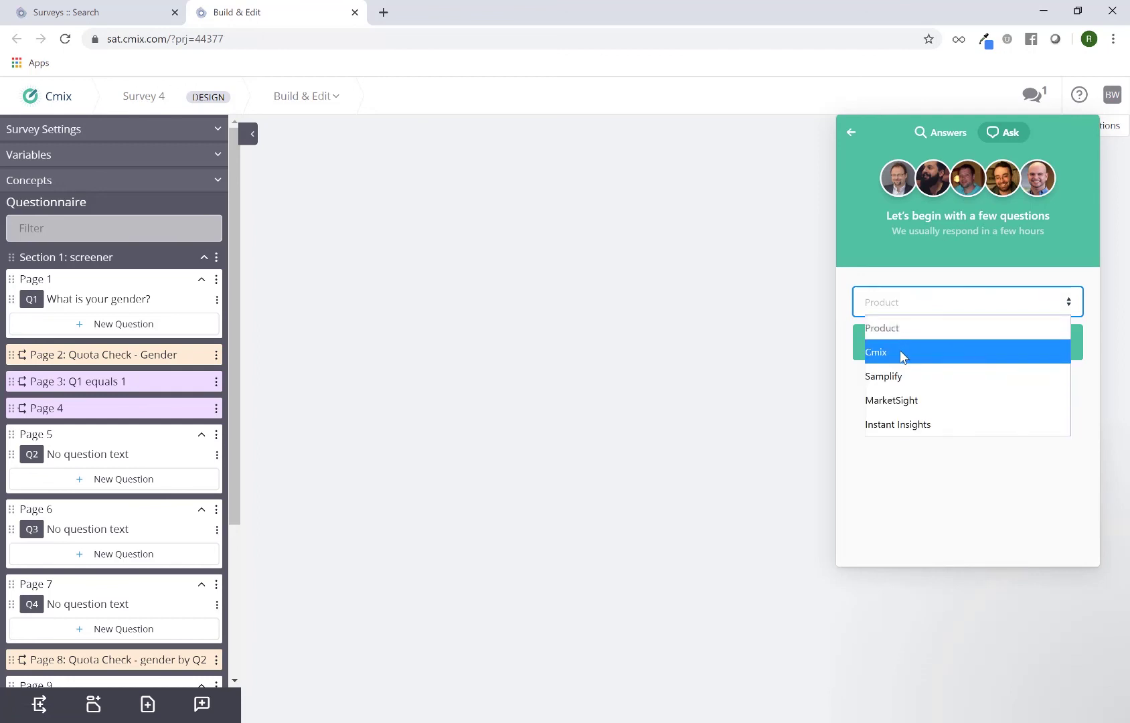
{"action": "left_click", "coordinate": [900, 351]}
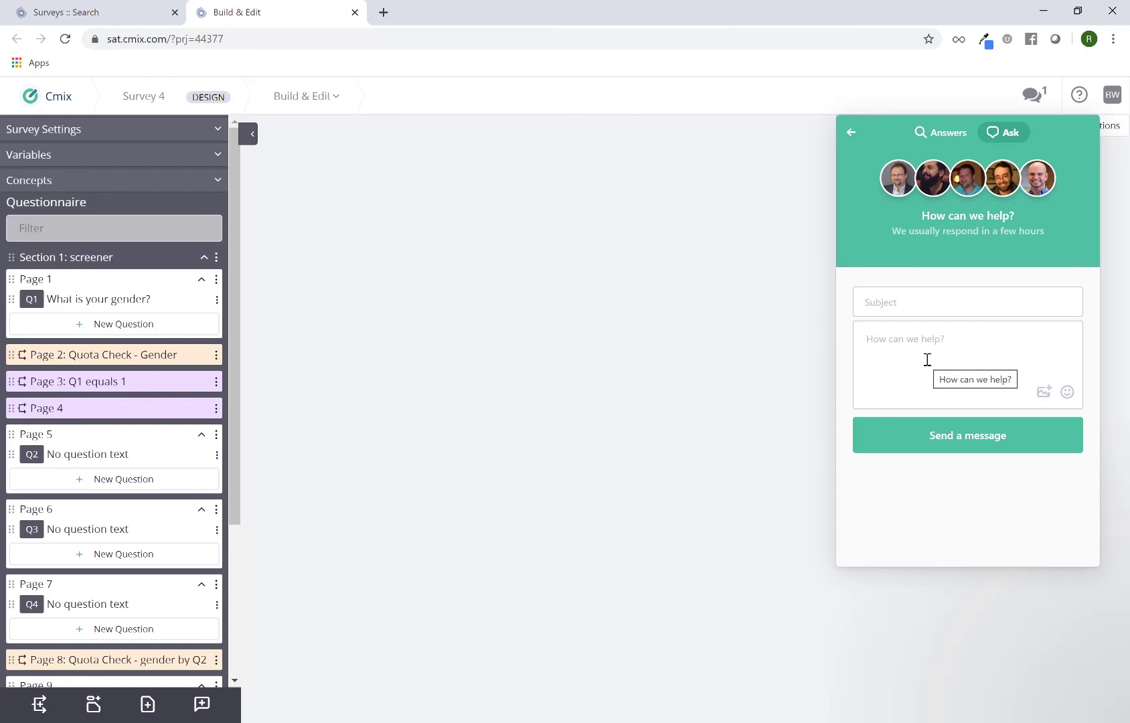
{"action": "left_click", "coordinate": [907, 306]}
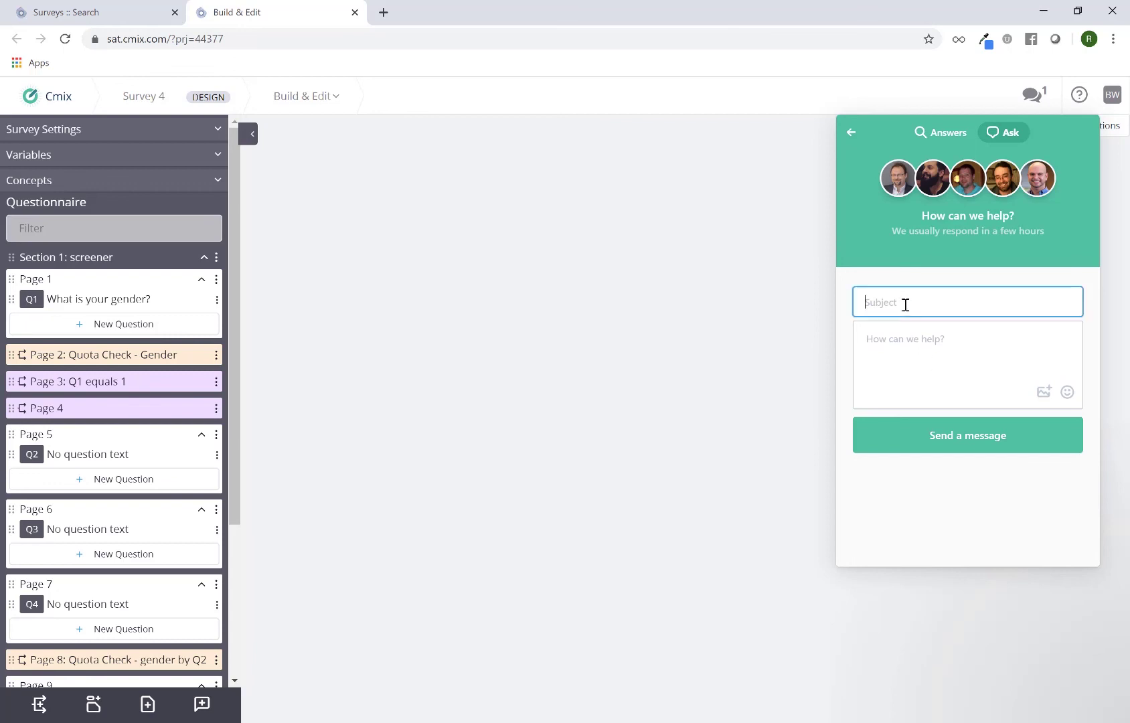
{"action": "left_click", "coordinate": [922, 343]}
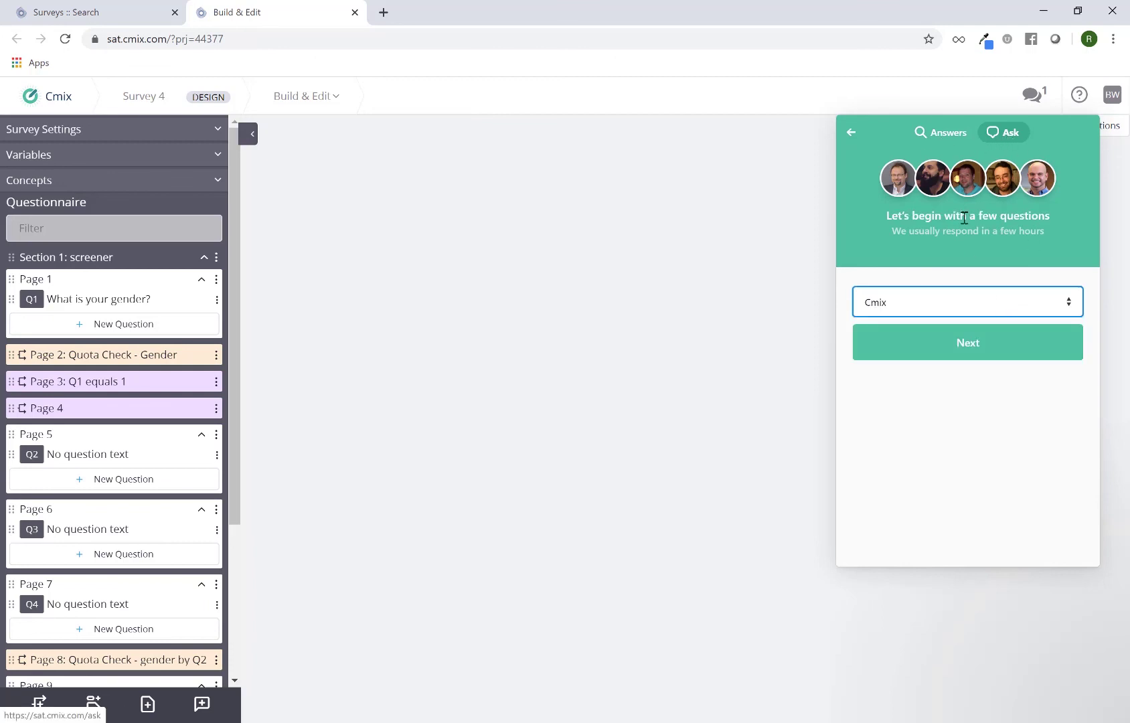
Step: Close the help widget, reopen it briefly, and close it again
{"action": "left_click", "coordinate": [762, 265]}
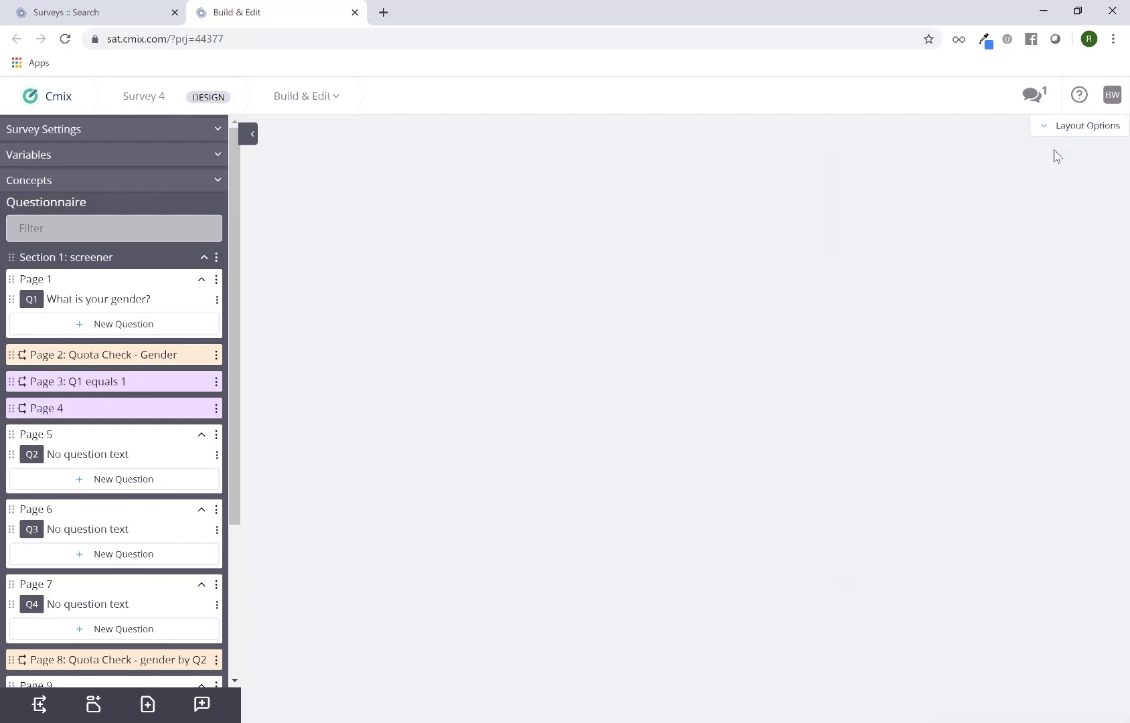
{"action": "left_click", "coordinate": [1079, 97]}
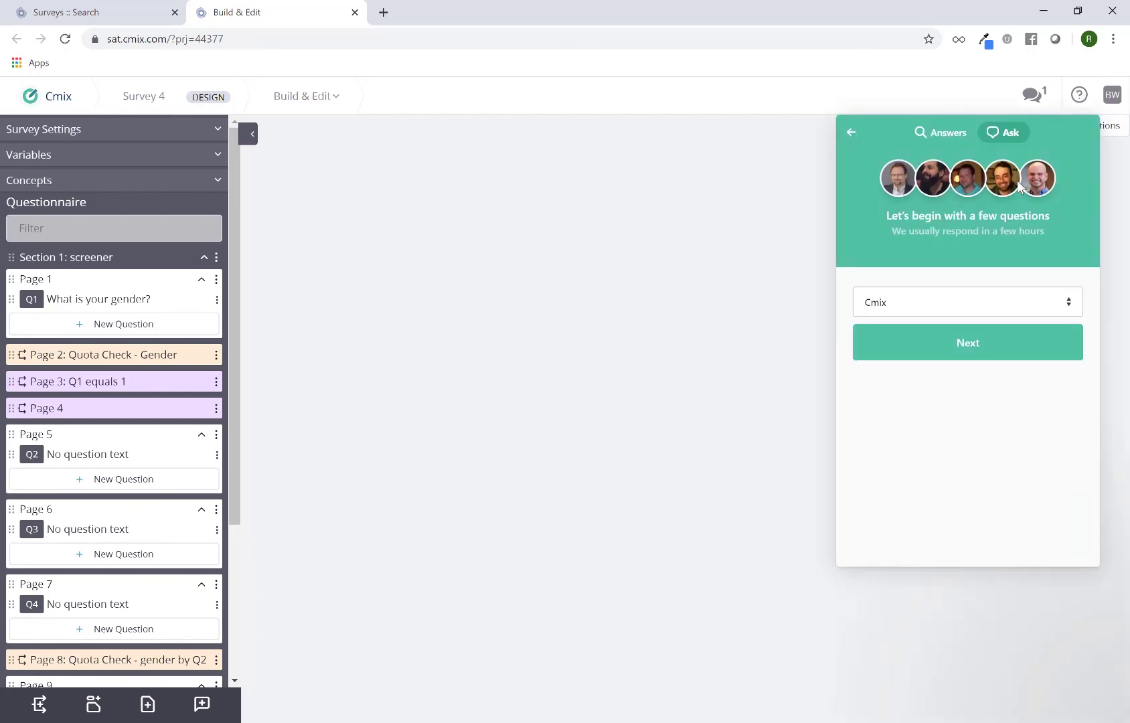
{"action": "left_click", "coordinate": [1081, 98]}
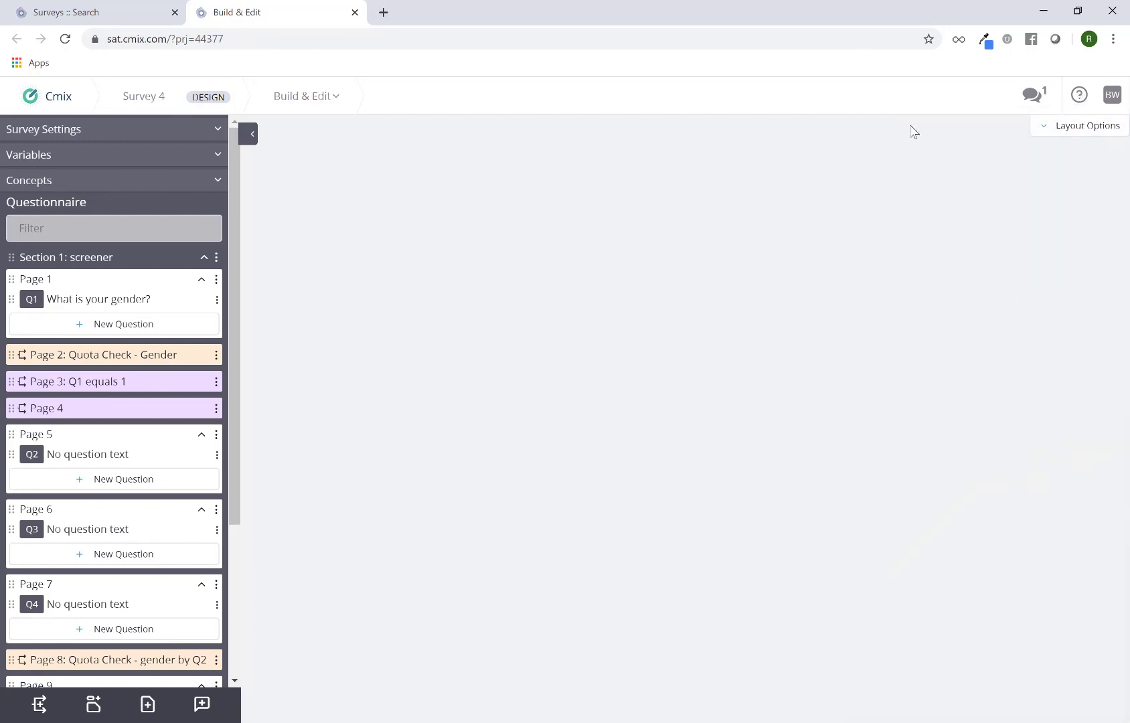
Step: Log out of Cmix from the BW user avatar menu
{"action": "left_click", "coordinate": [1114, 101]}
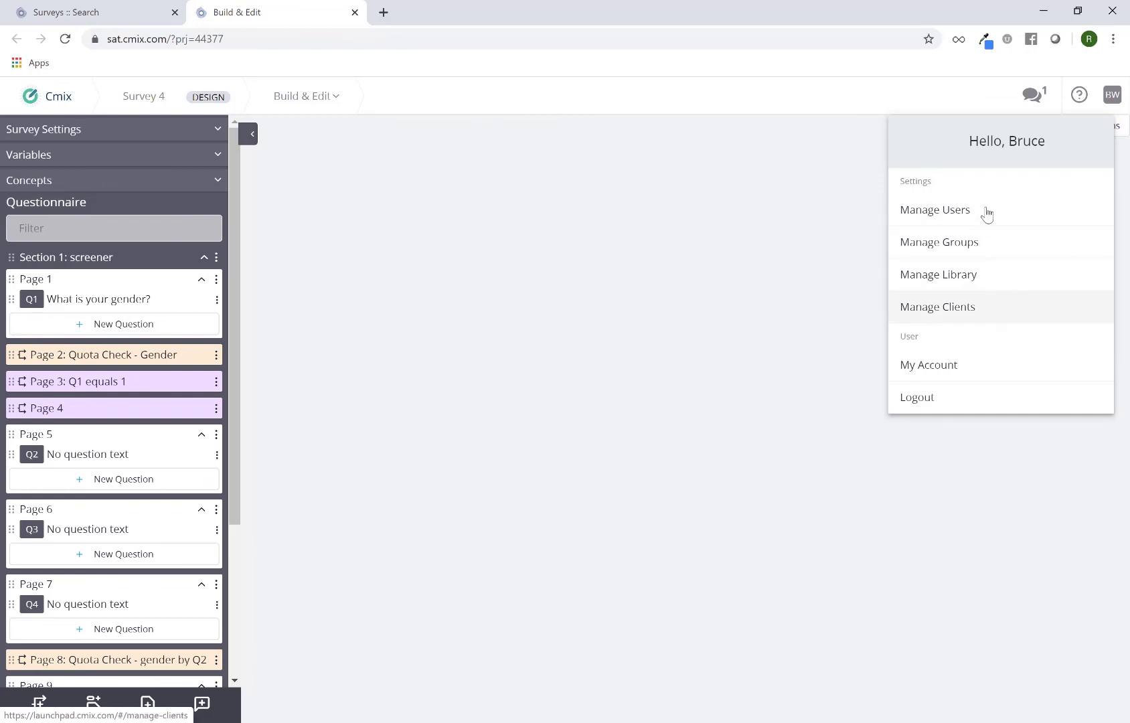
{"action": "left_click", "coordinate": [1006, 406]}
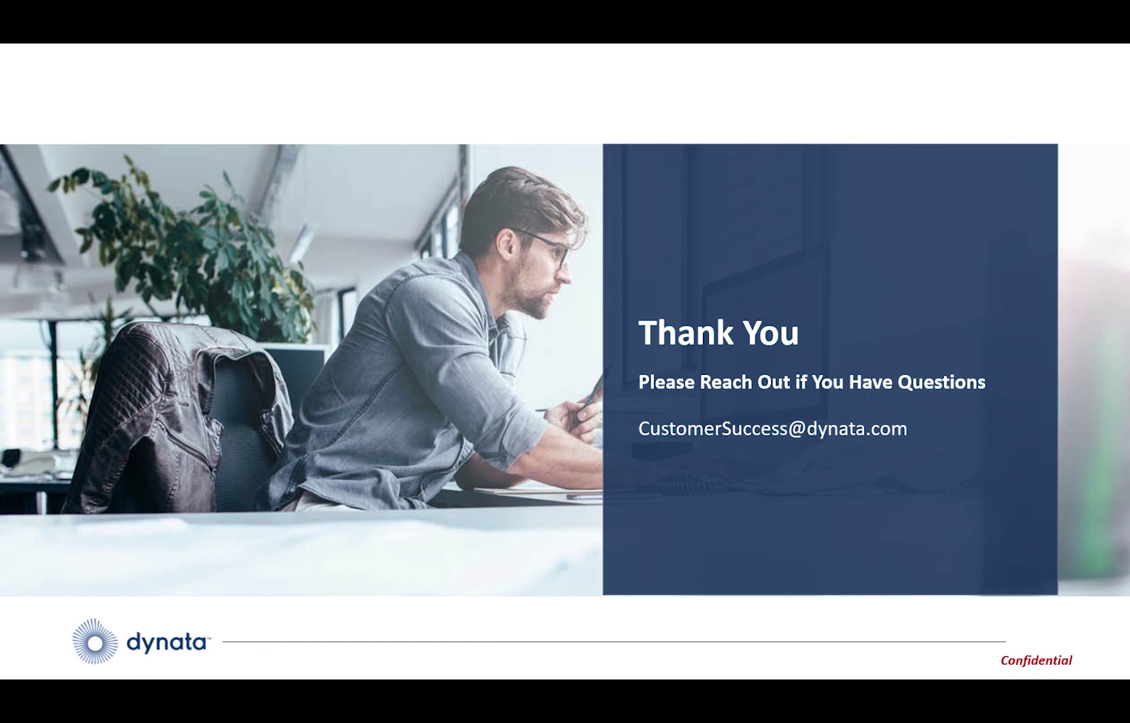